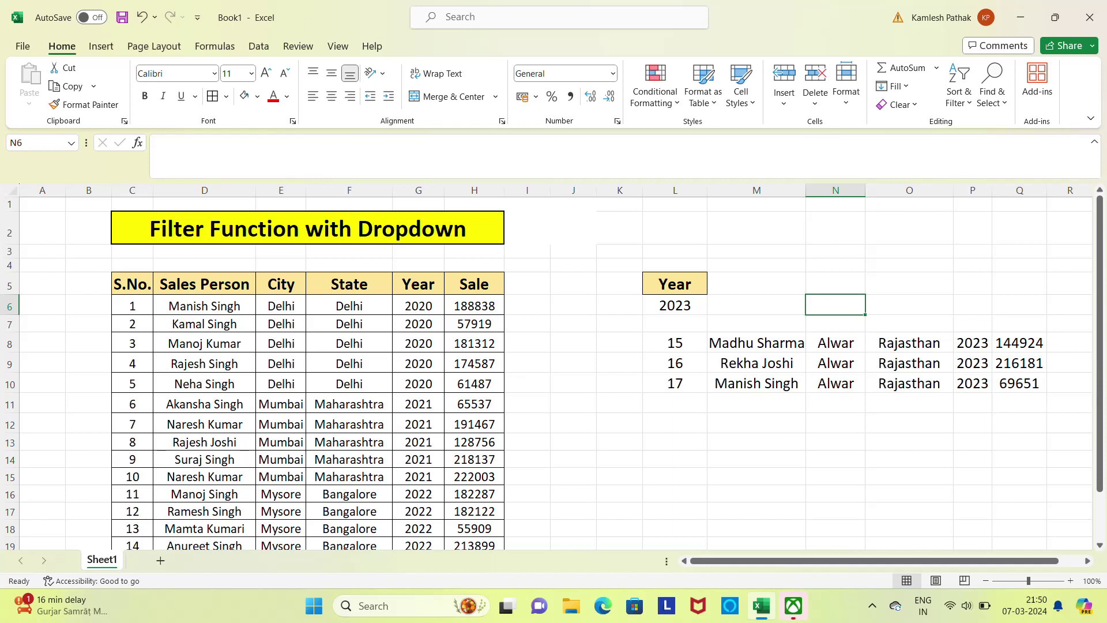
Look over the sales table headings from S.No. across to Year.
click(193, 305)
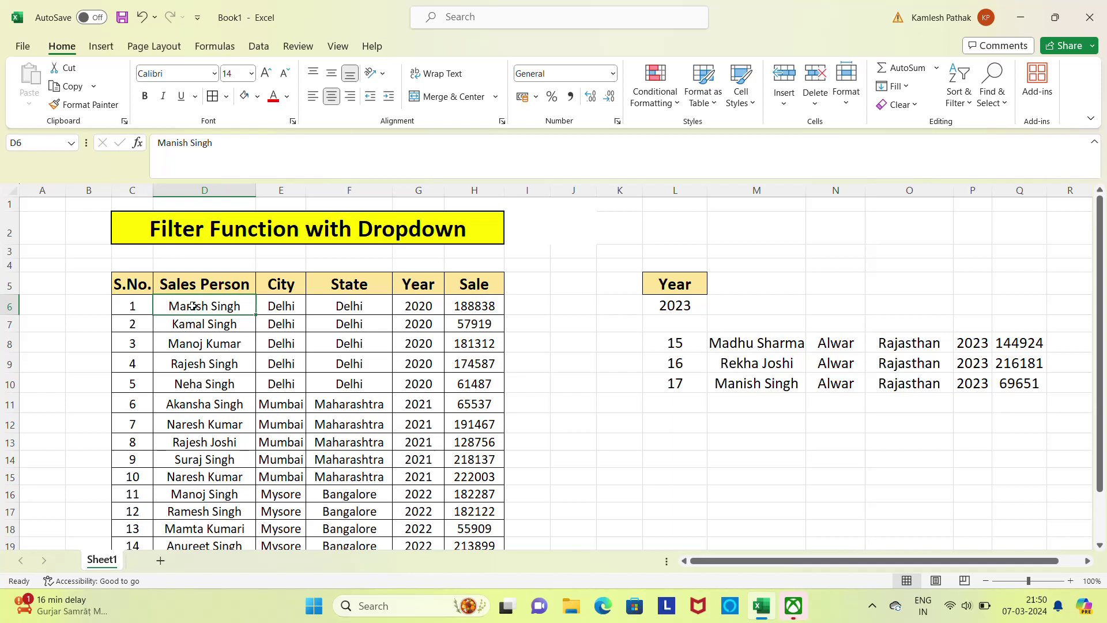
click(151, 278)
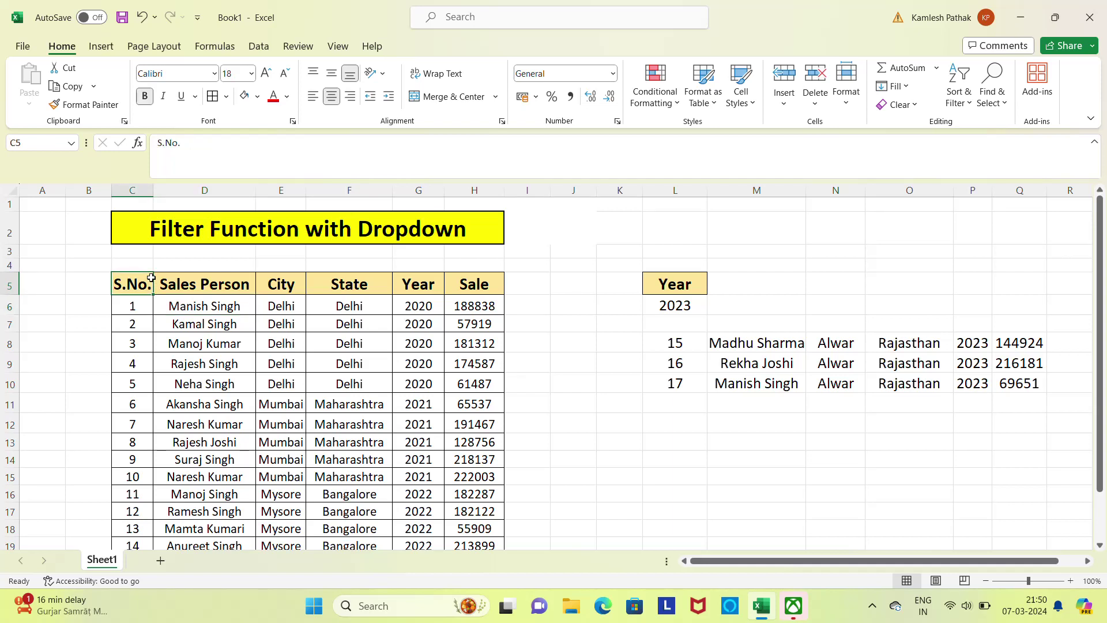
key(Right)
key(Right)
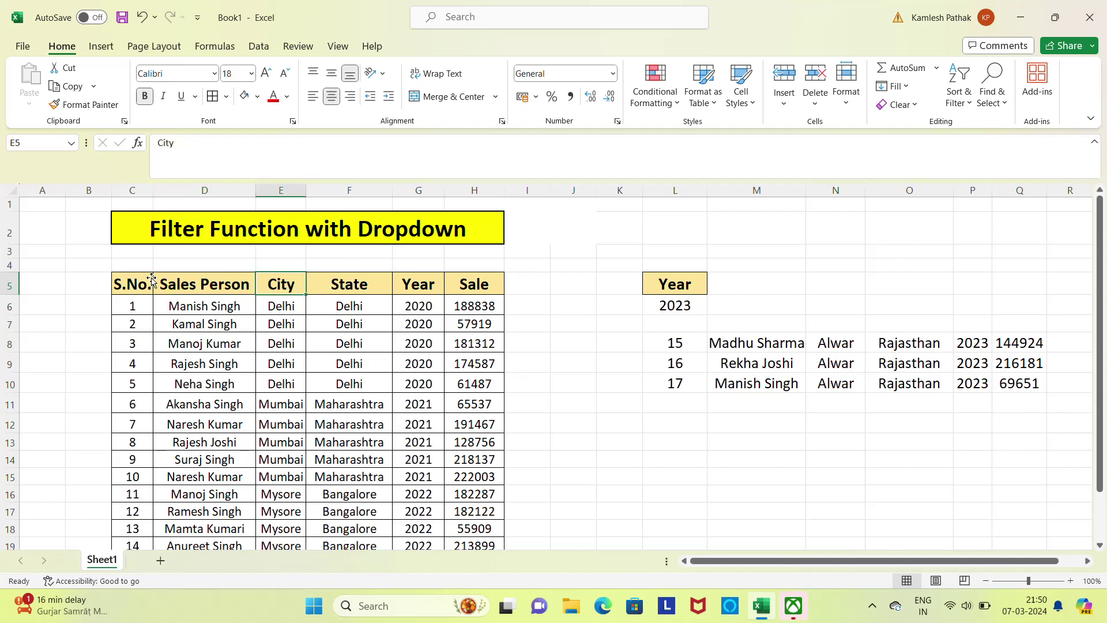
key(Right)
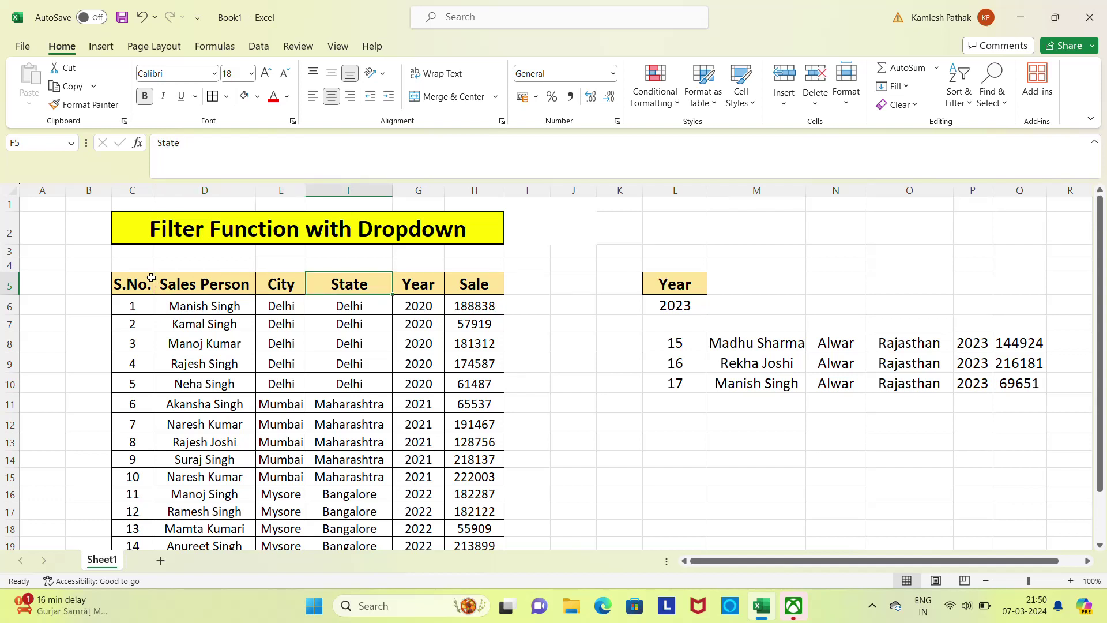
key(Right)
key(Right)
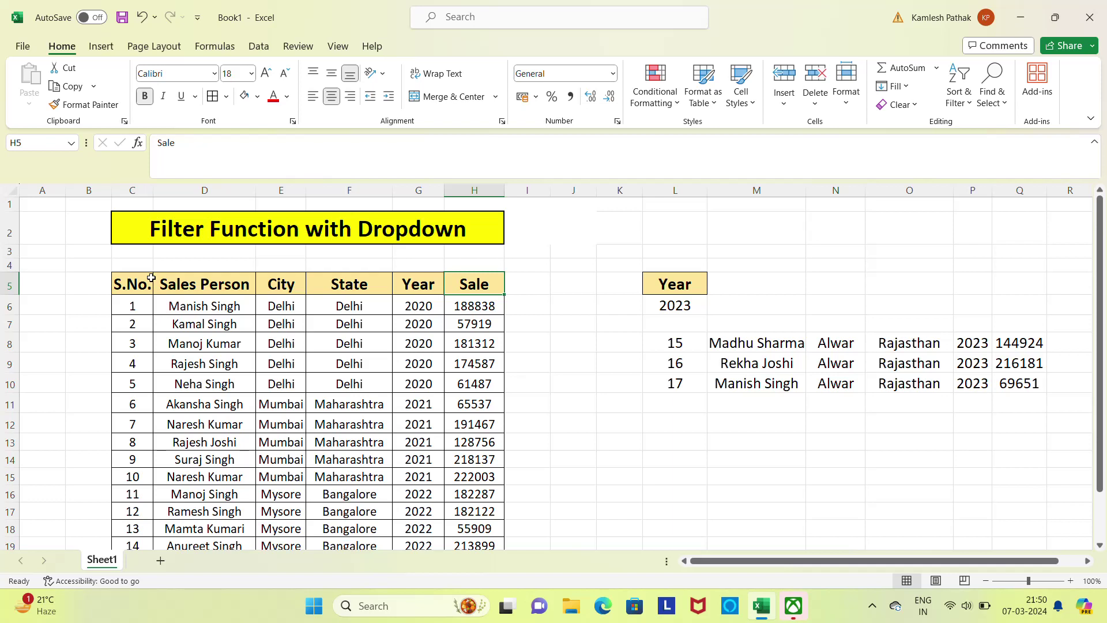
key(Right)
key(Right)
key(Right)
key(Right)
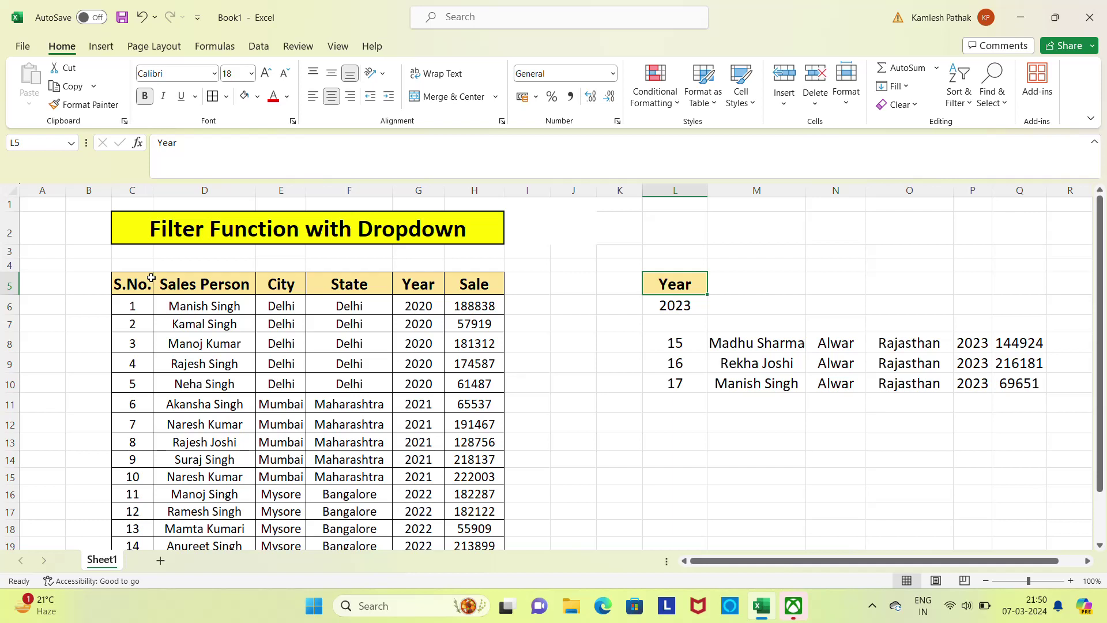
Switch the L6 Year dropdown to 2022, then 2023, and finally 2021.
click(812, 299)
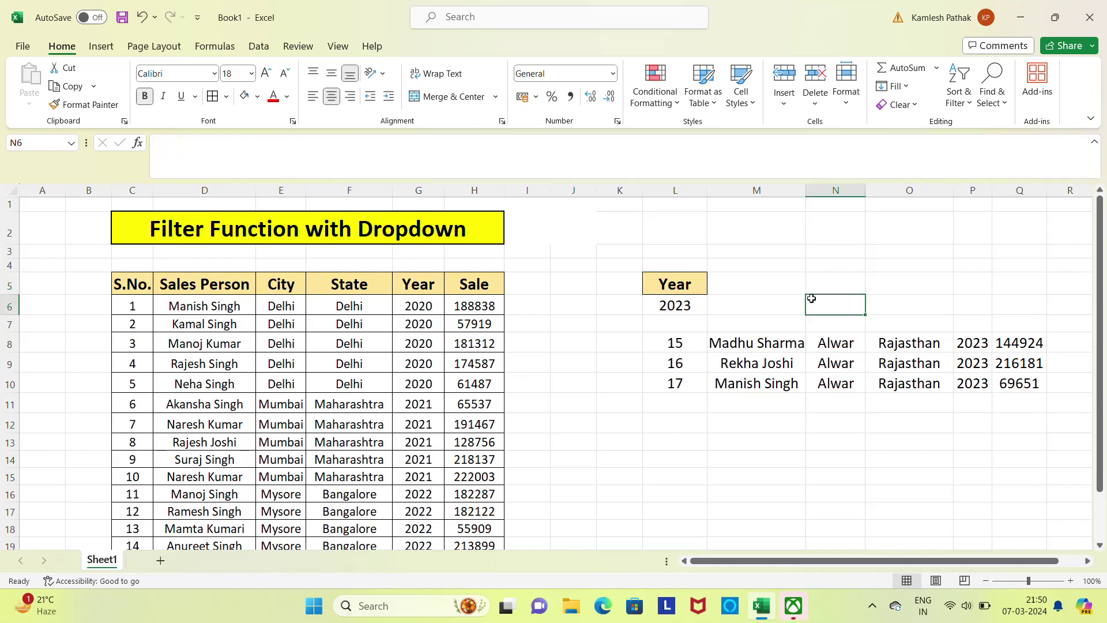
click(679, 302)
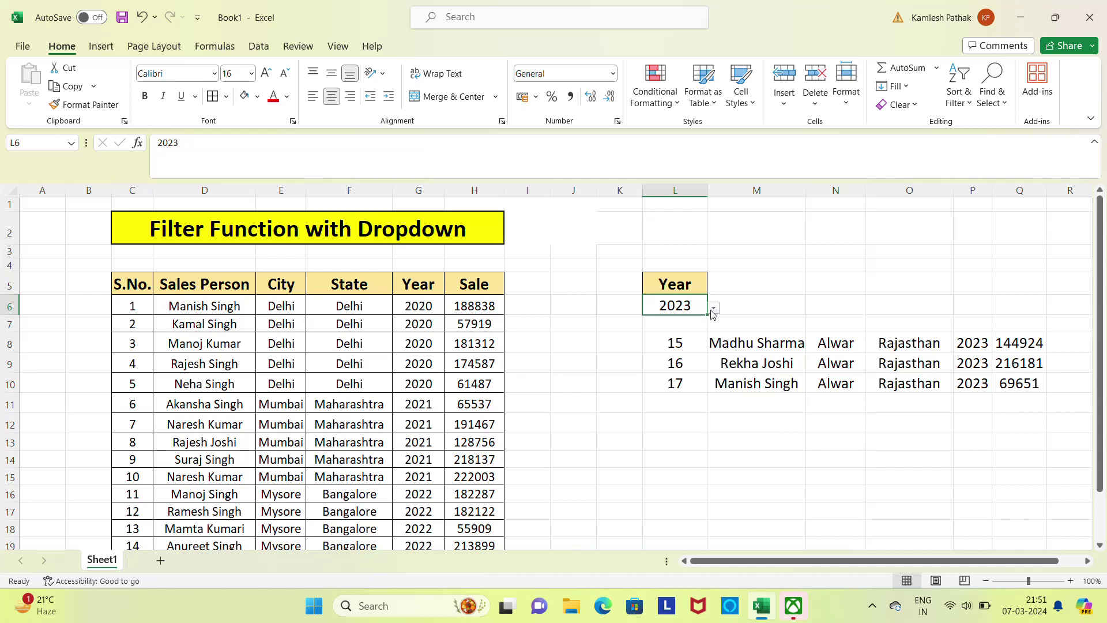
click(714, 308)
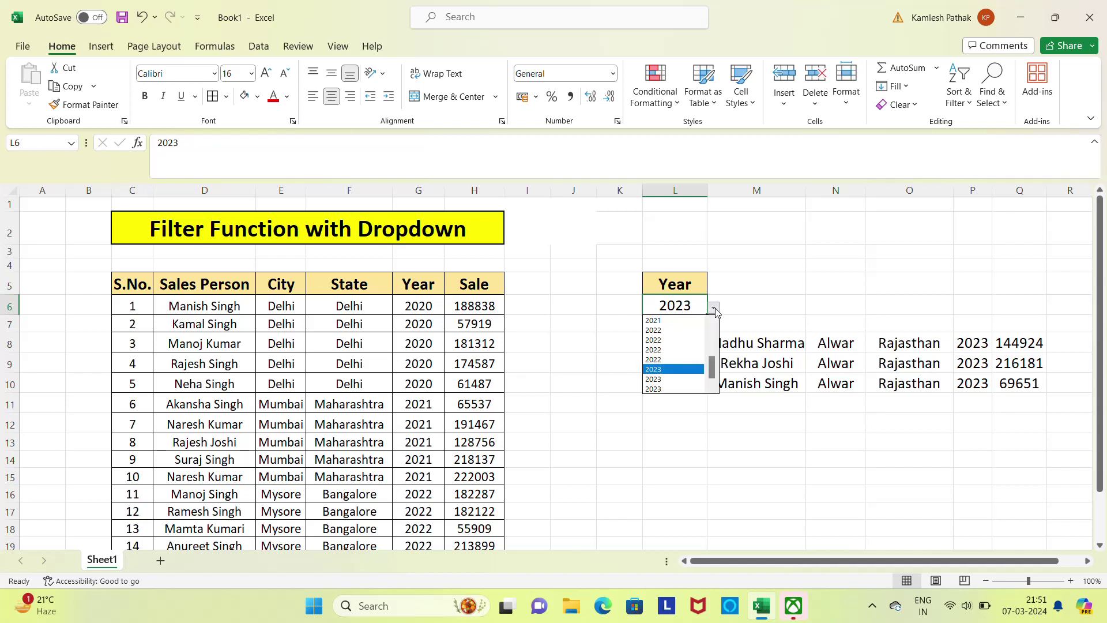
click(668, 343)
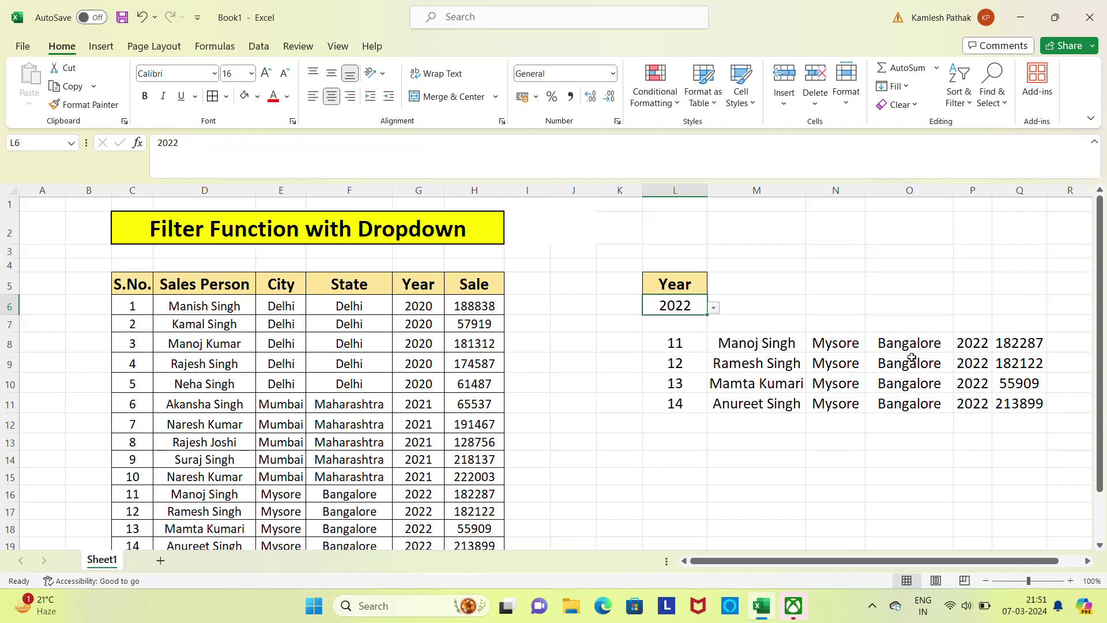
click(714, 307)
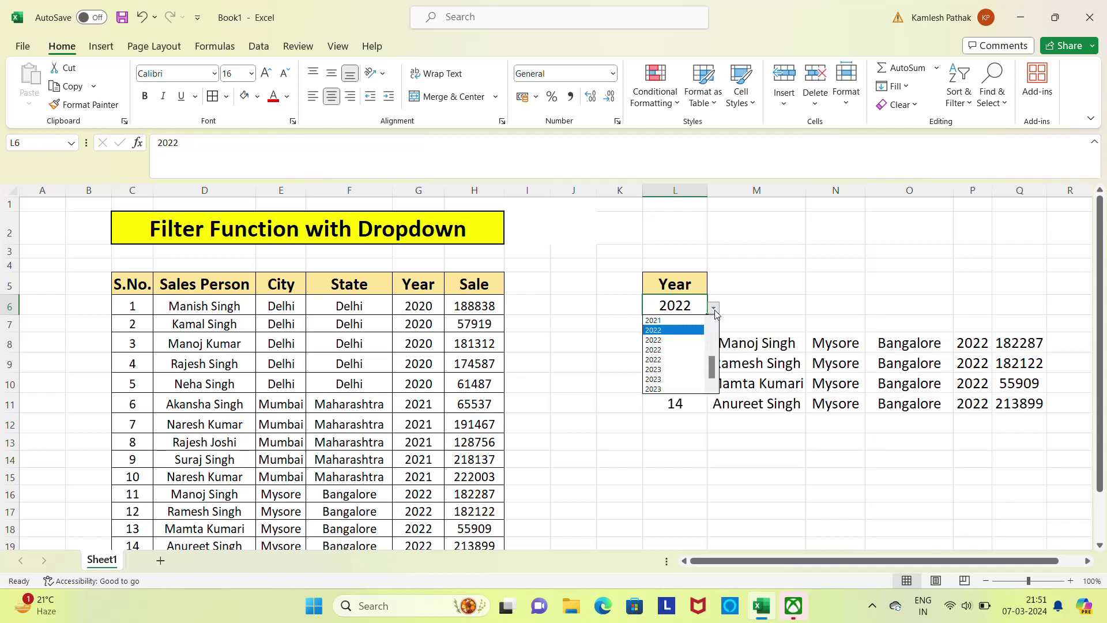
click(669, 369)
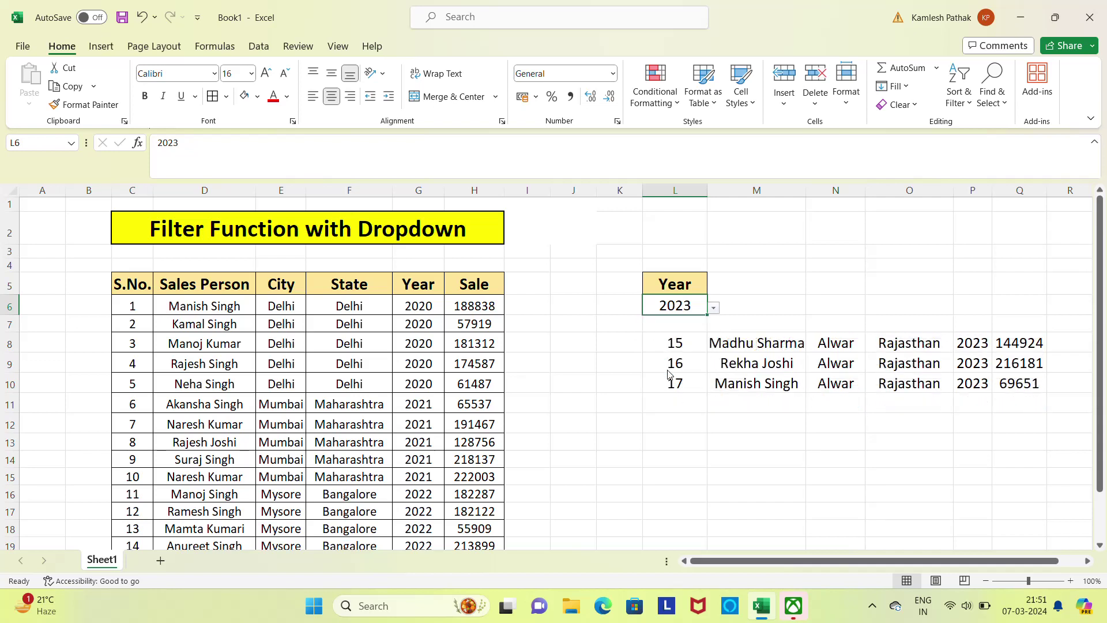
click(715, 308)
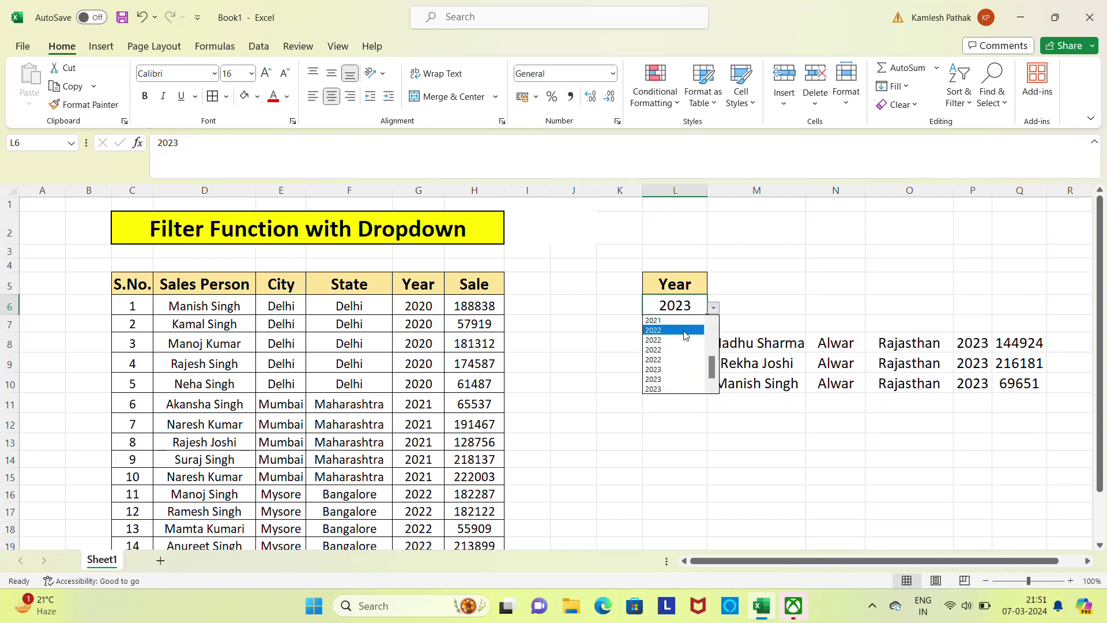
click(663, 321)
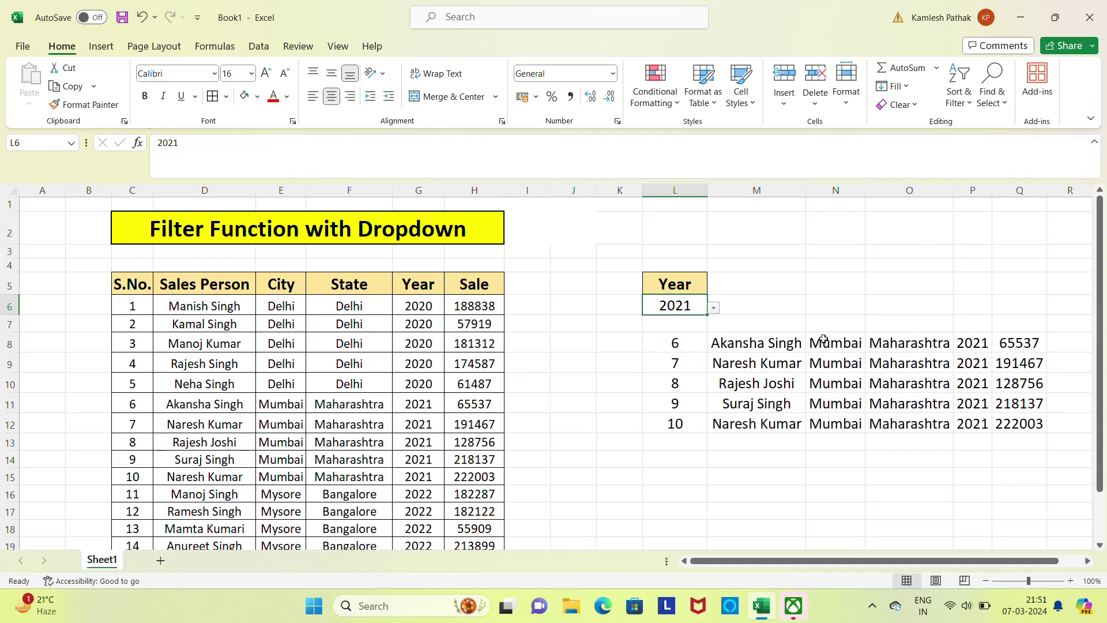
click(822, 312)
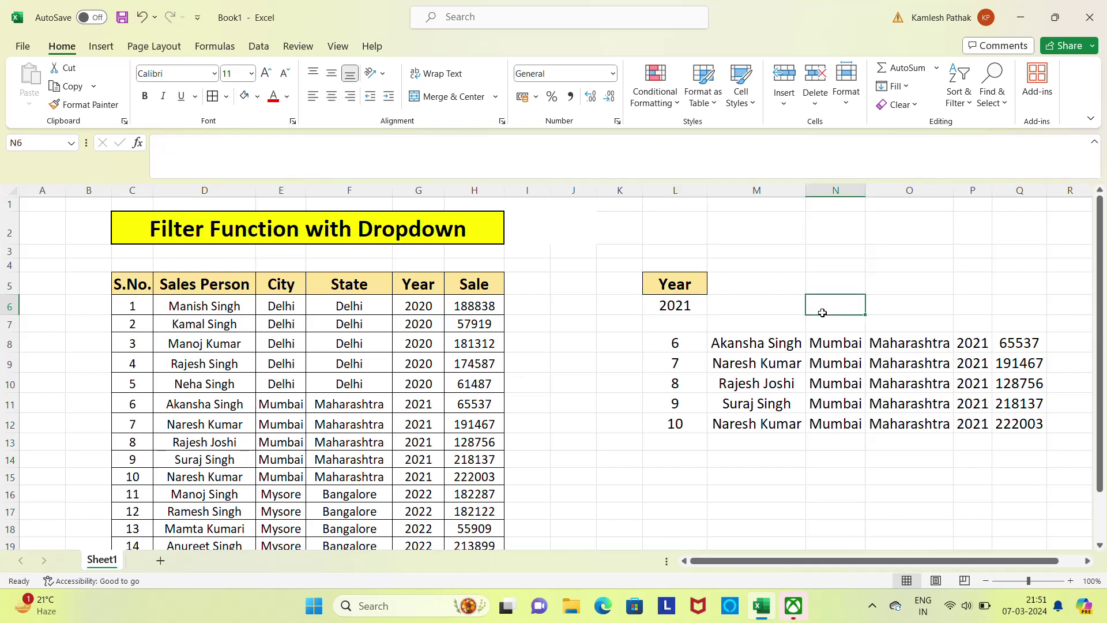
click(672, 312)
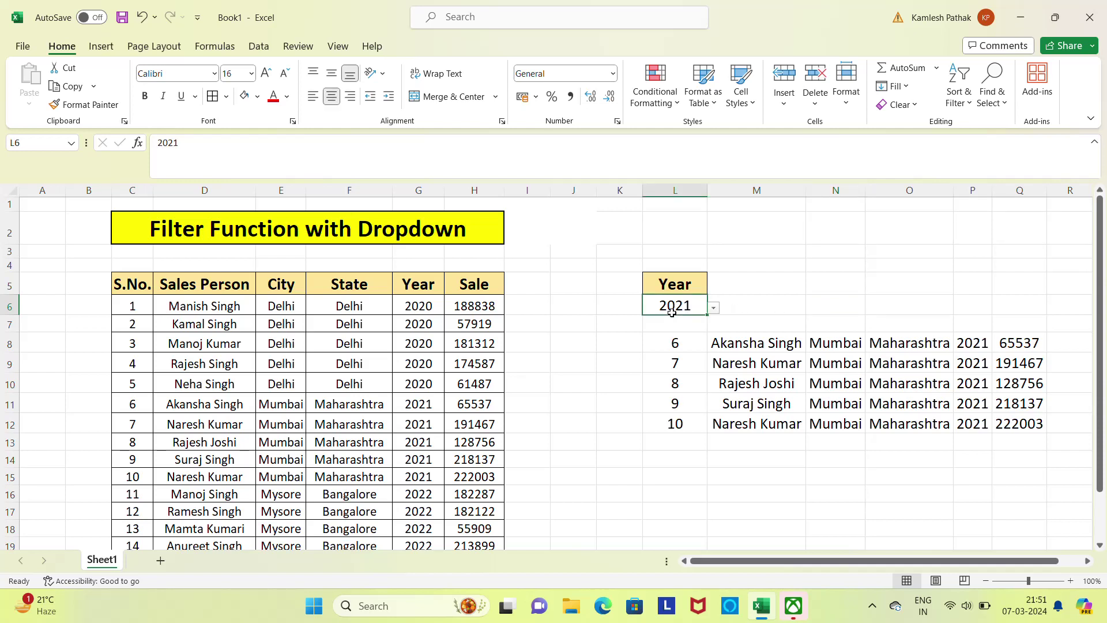
Clear the year value in L6 and remove its data validation list rule.
key(Delete)
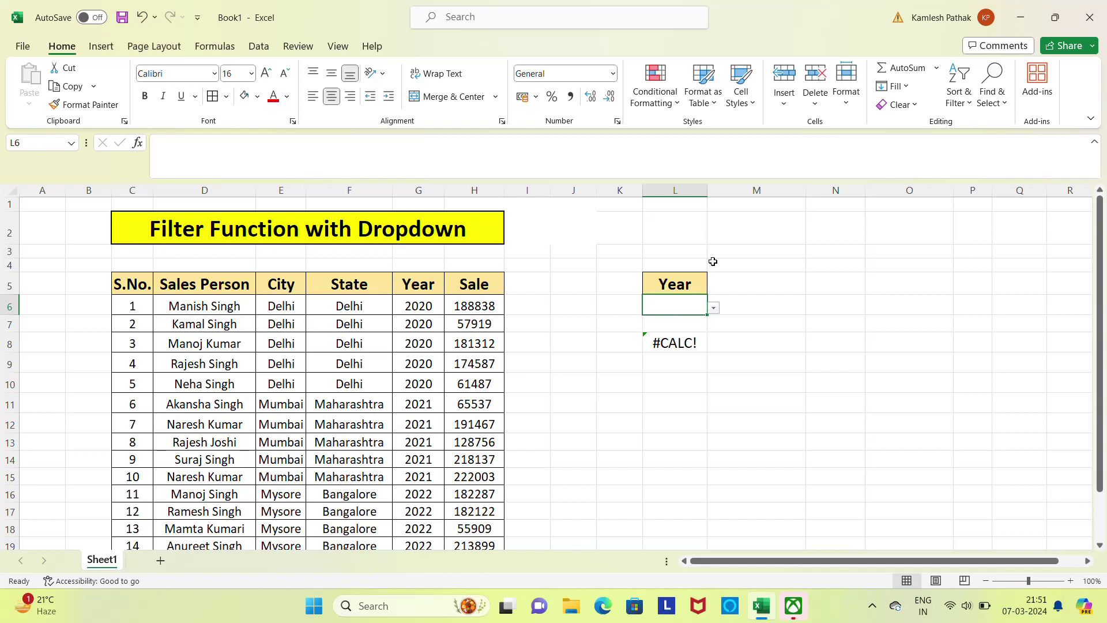
click(259, 46)
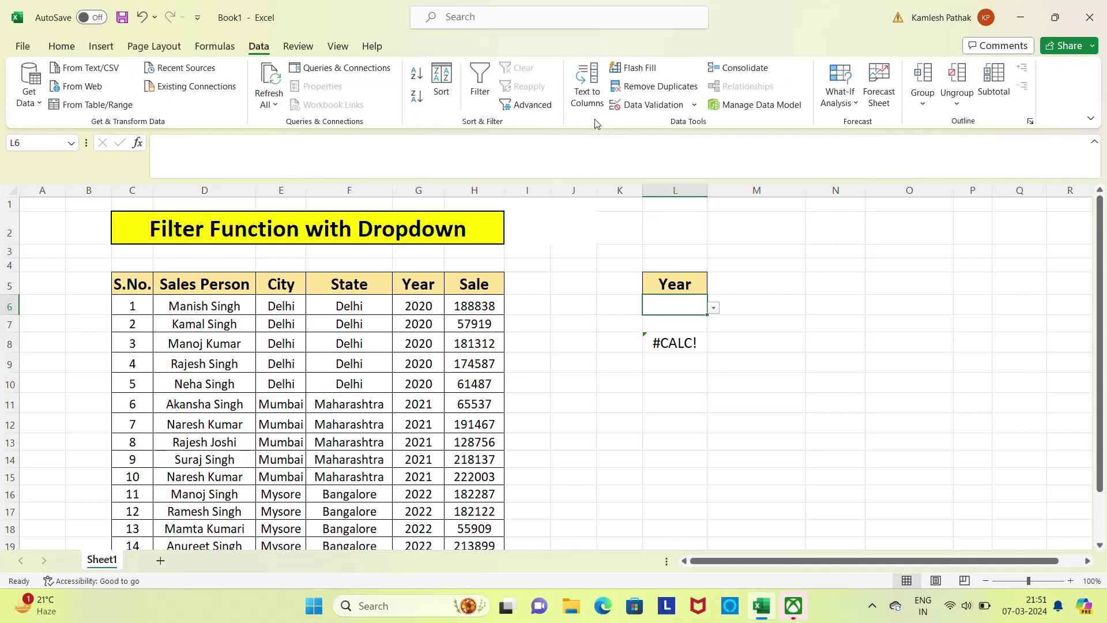
click(697, 107)
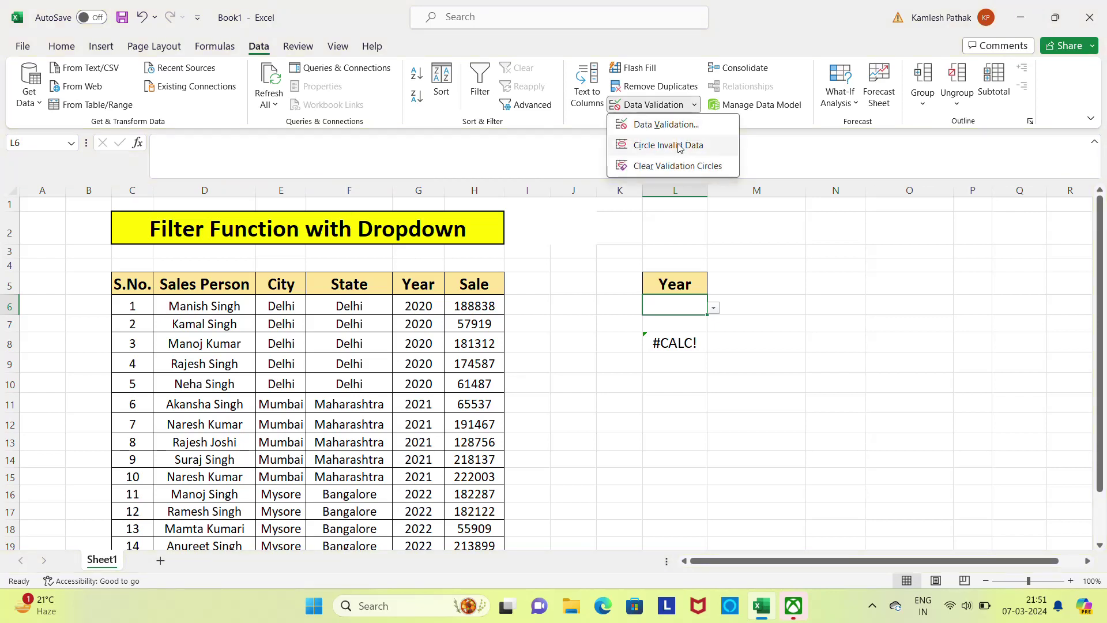
click(673, 171)
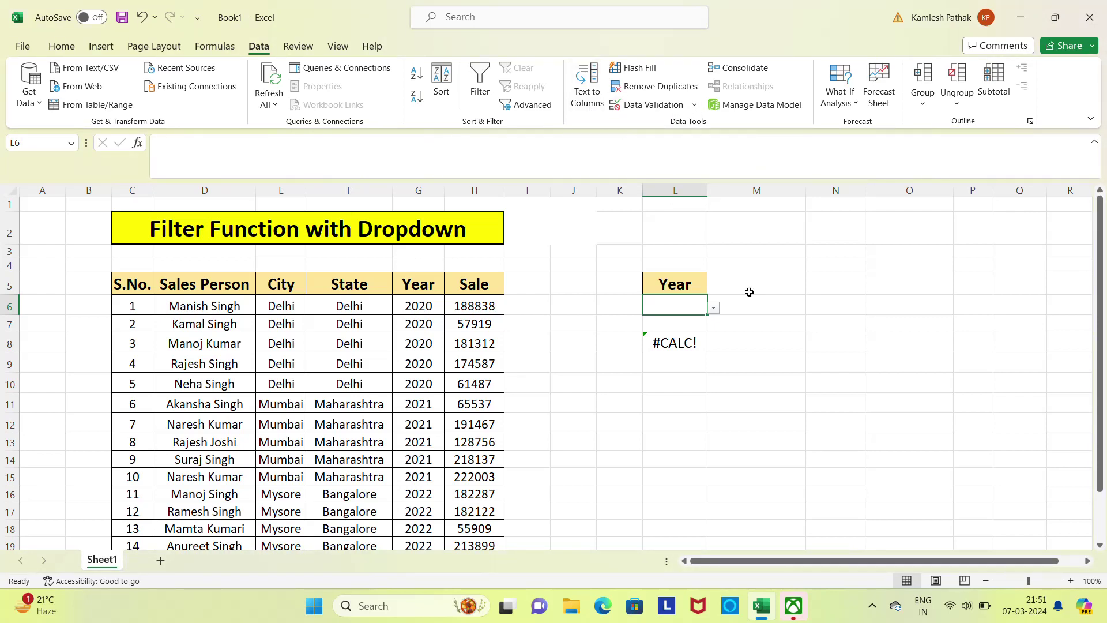
click(661, 110)
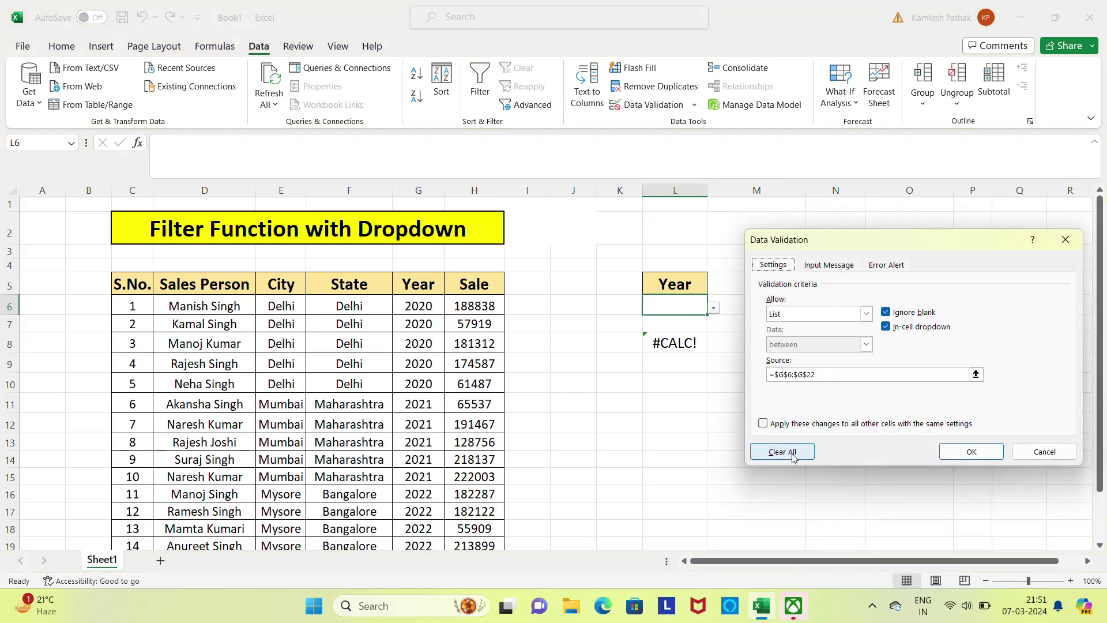
click(801, 453)
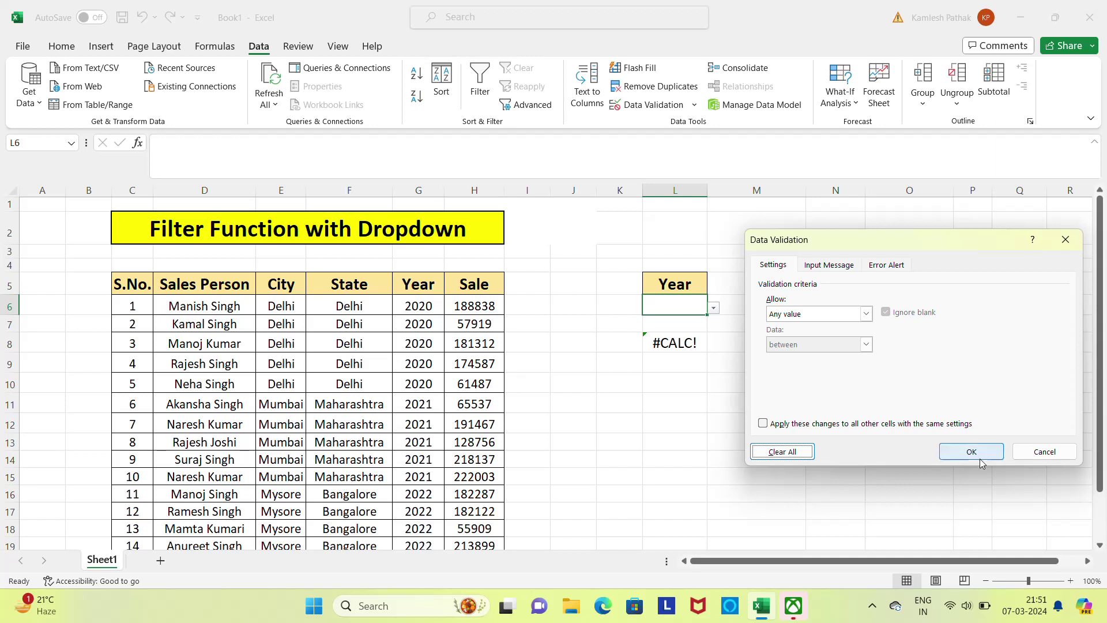
click(962, 453)
Paste the blank neighbouring cell M6 over L6.
click(747, 306)
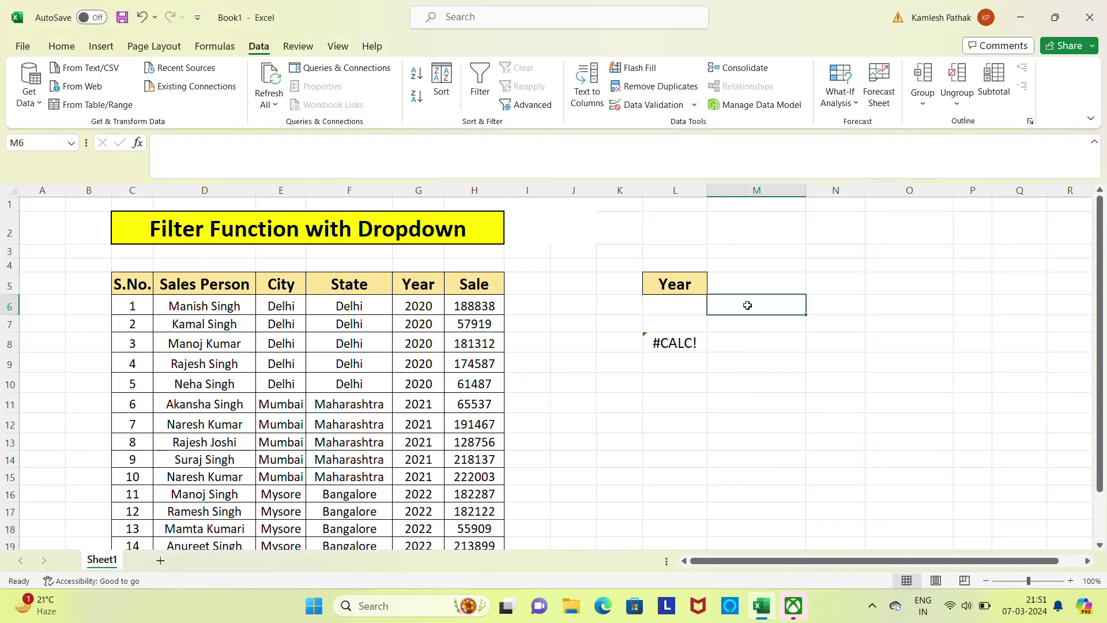
key(Left)
key(ctrl+c)
key(ctrl+v)
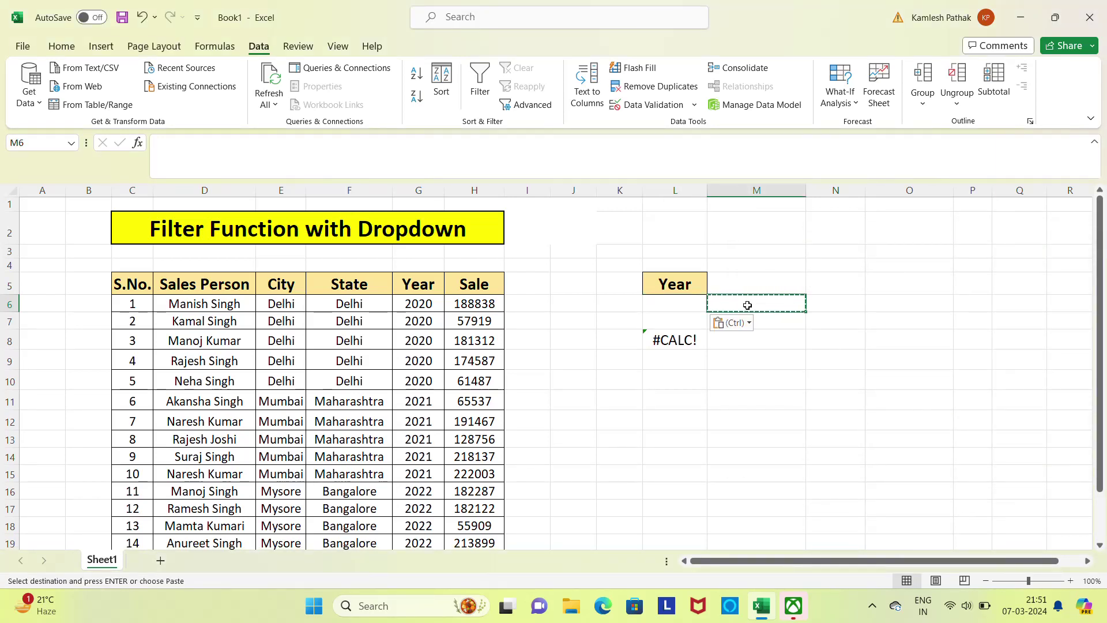
key(Escape)
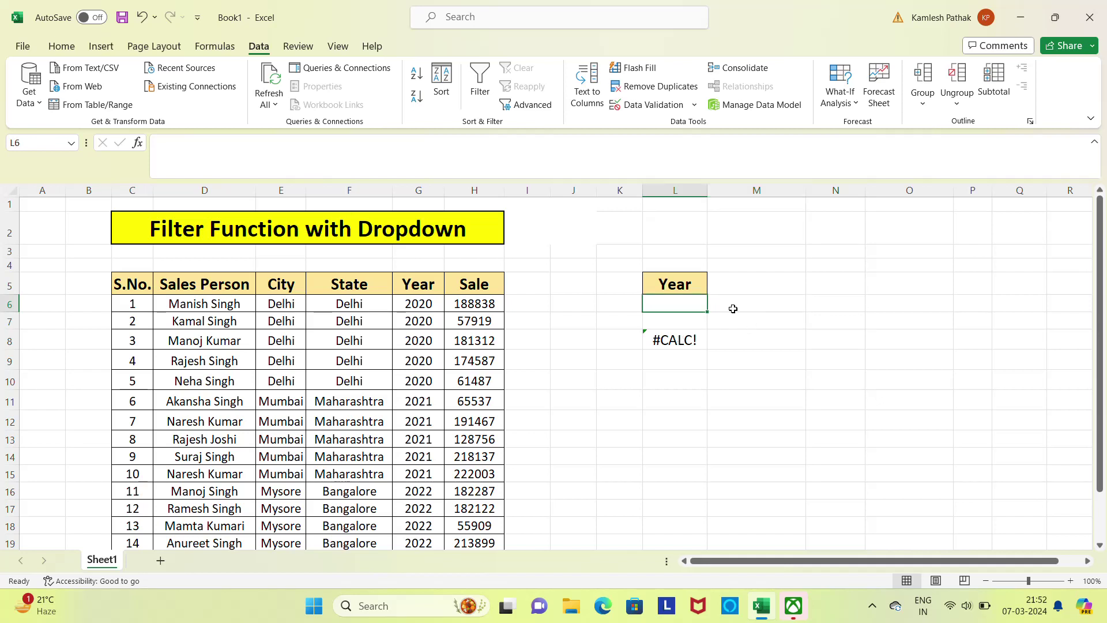
Delete the FILTER formula showing #CALC! in L8.
click(750, 304)
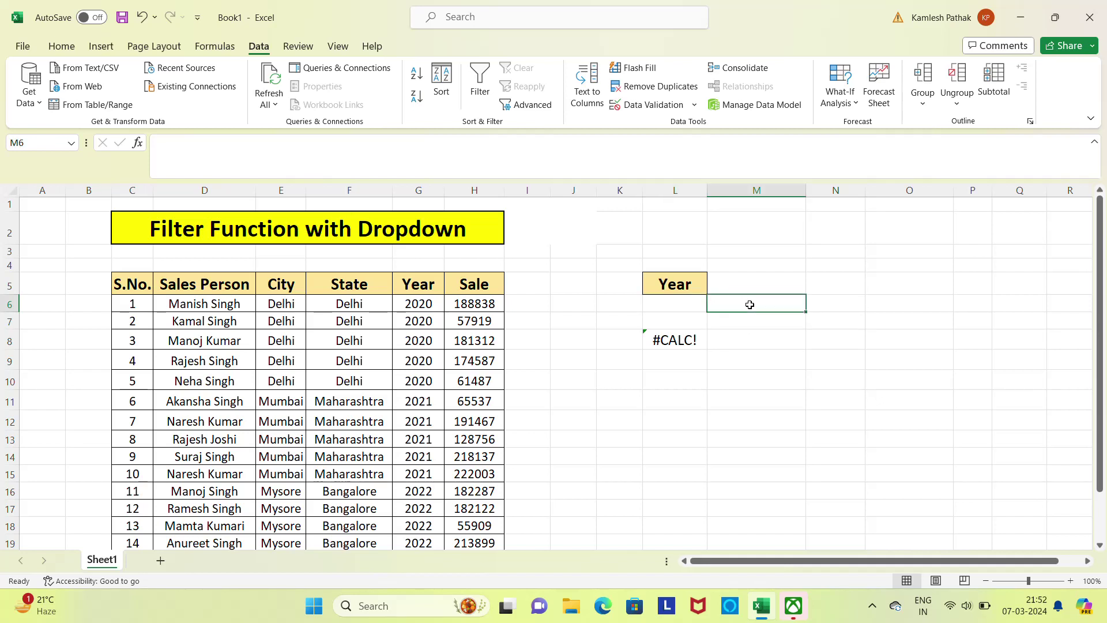
key(Down)
key(Down)
key(Left)
key(Delete)
Move between the Year header in L5 and the empty cell L6 beneath it.
key(Down)
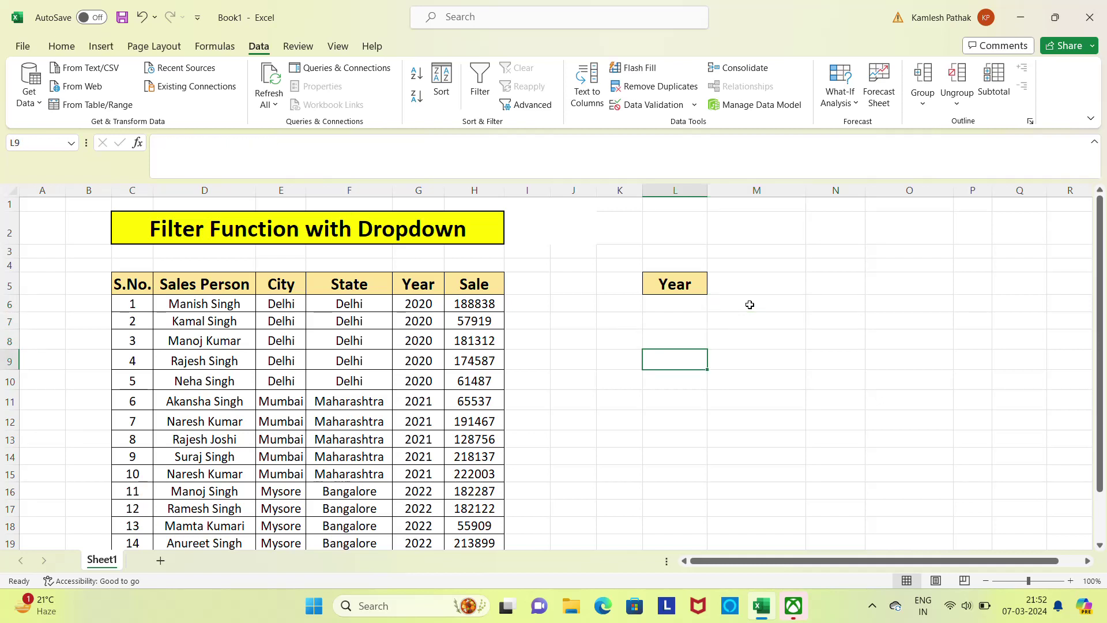
key(Up)
key(Up)
key(Up)
key(Up)
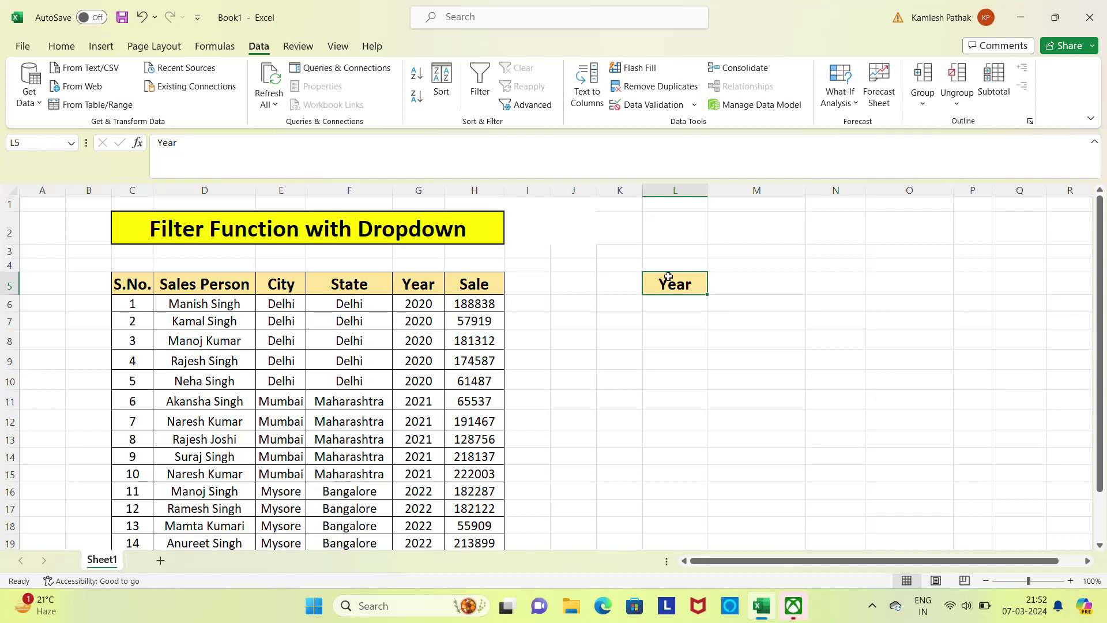
click(746, 287)
key(Left)
click(745, 288)
key(Left)
click(745, 287)
key(Down)
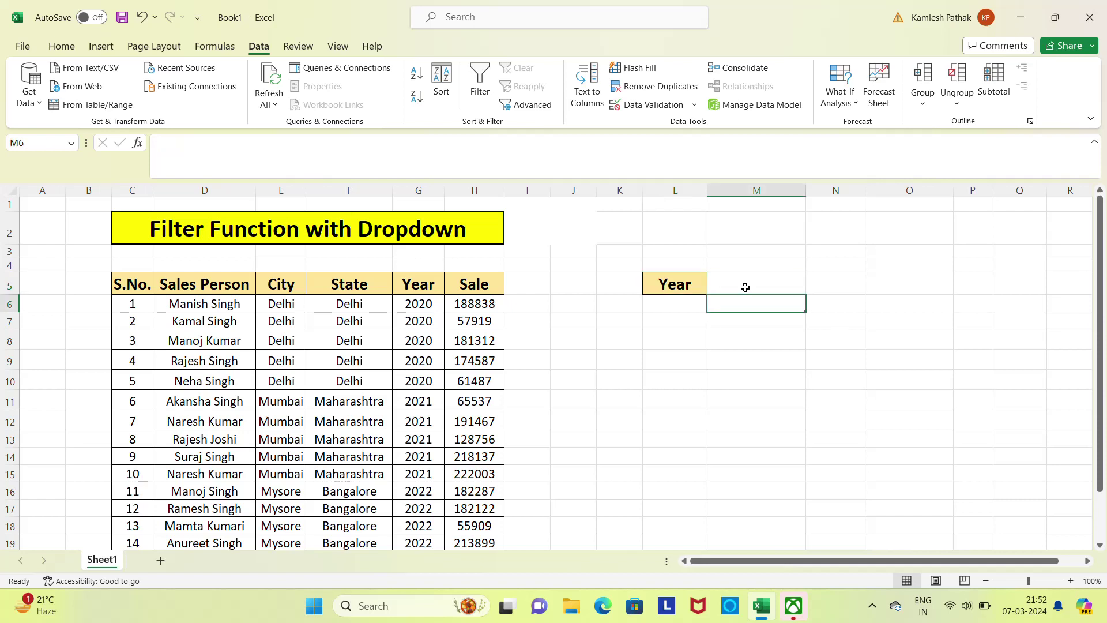
key(Left)
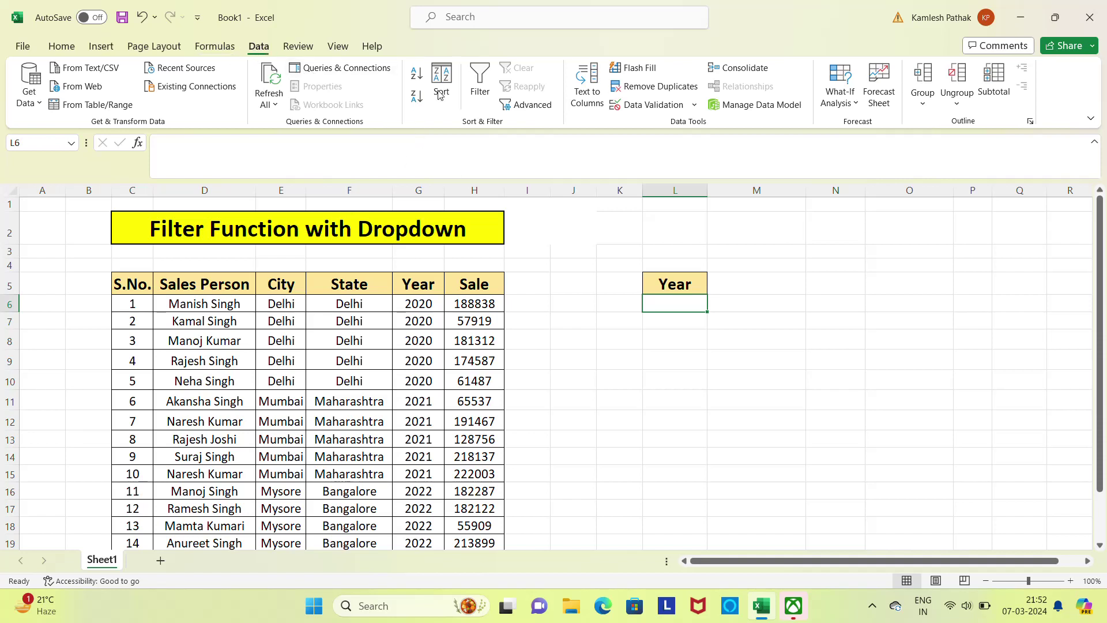
Give L6 a List data validation rule with source =$G$6:$G$22.
click(648, 104)
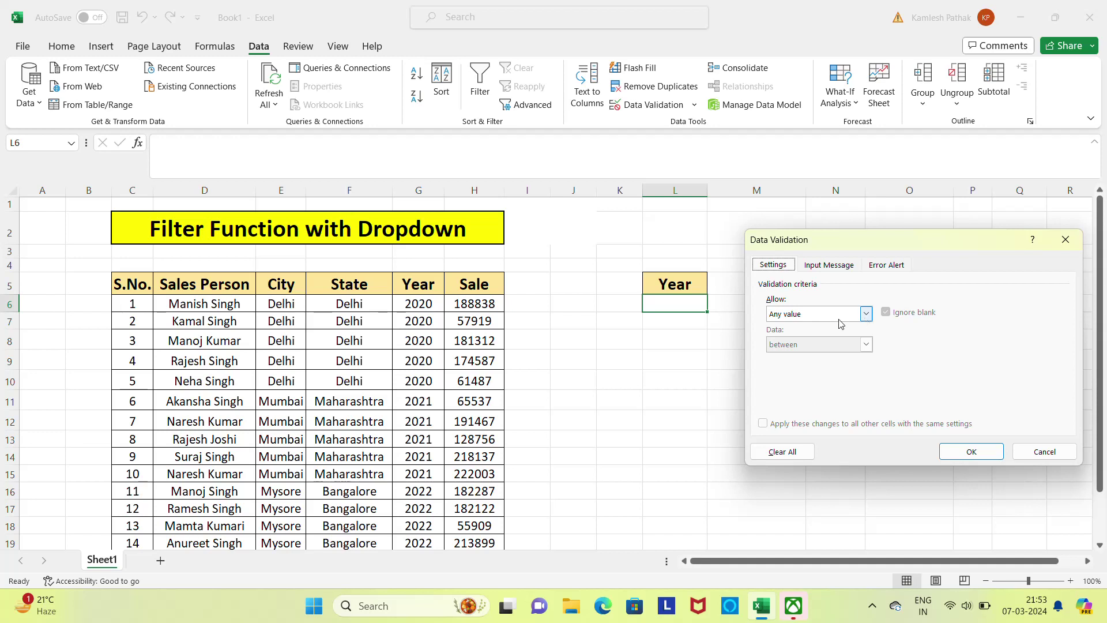
click(867, 315)
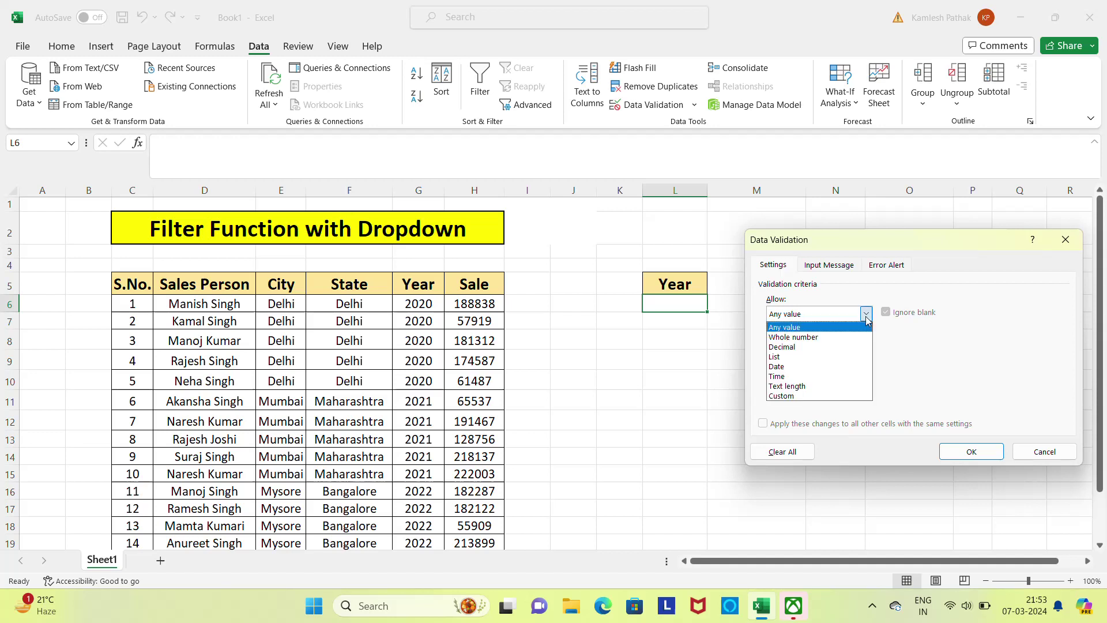
click(791, 358)
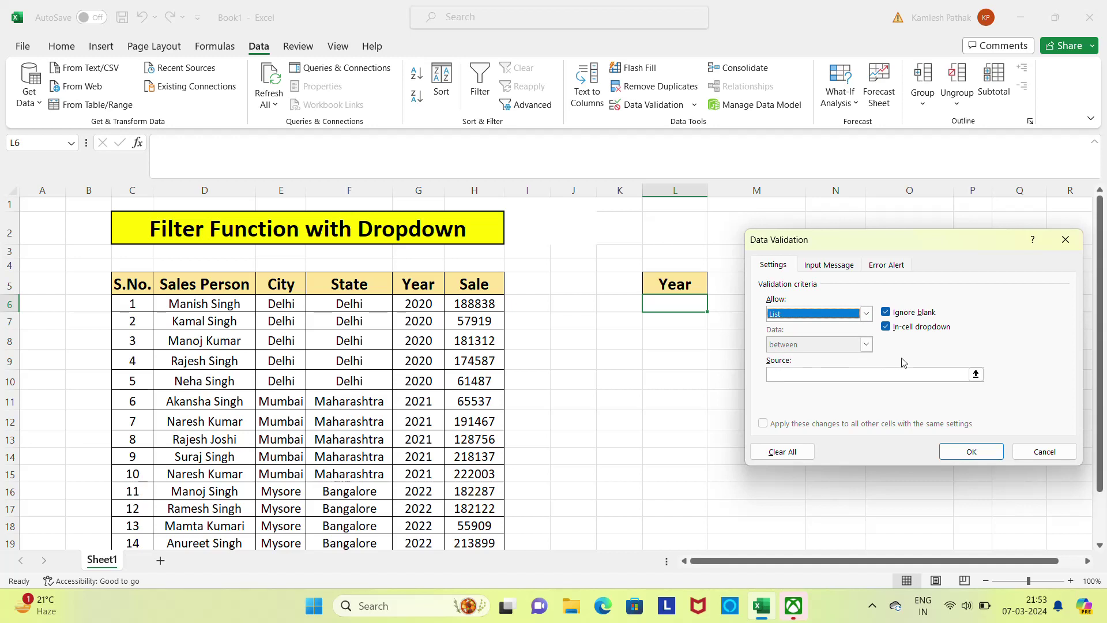
click(833, 373)
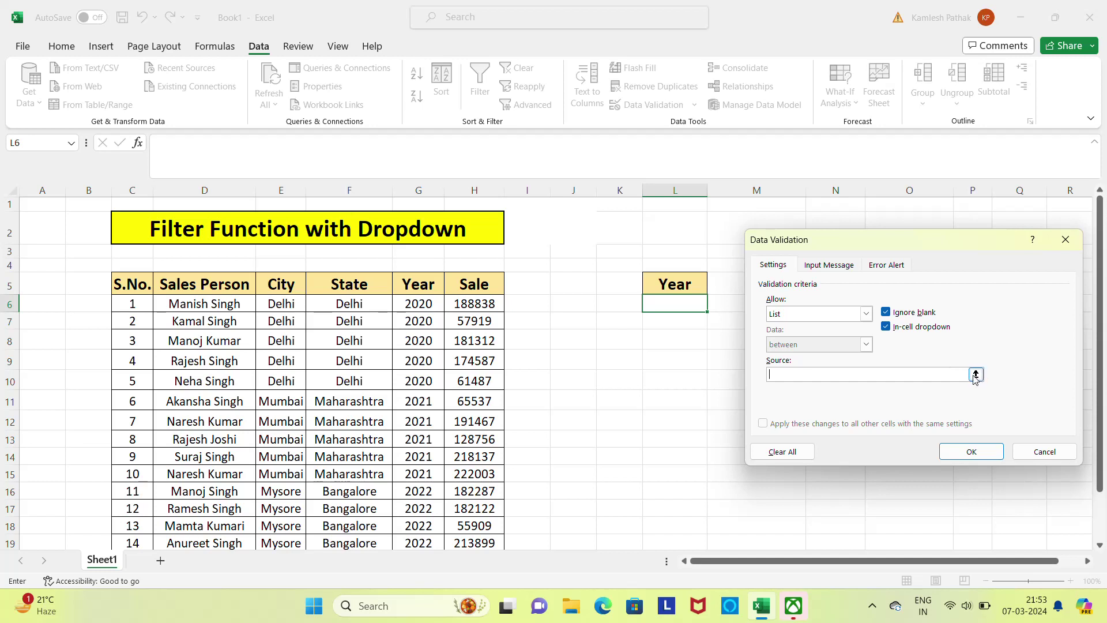
click(976, 375)
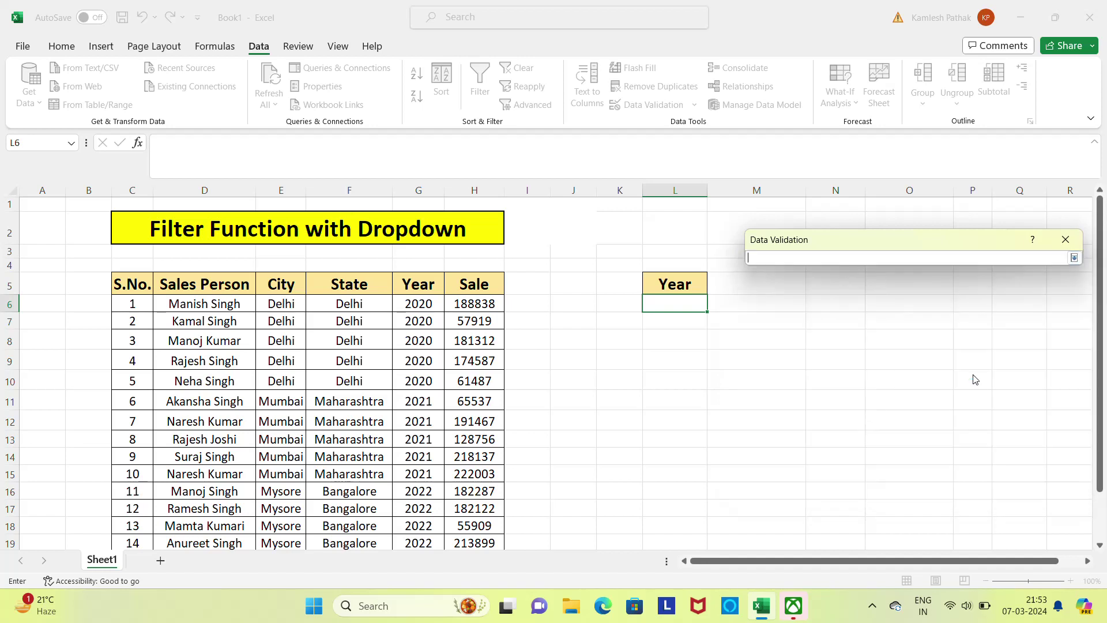
click(419, 306)
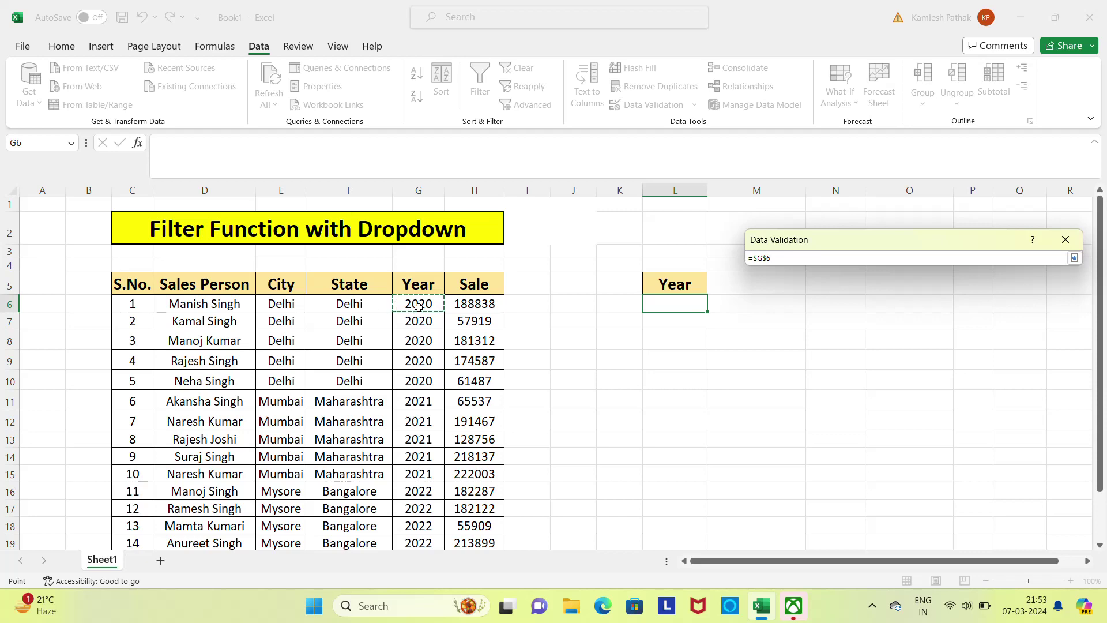
key(ctrl+shift+Down)
key(ctrl+shift+Down)
key(ctrl+shift+Up)
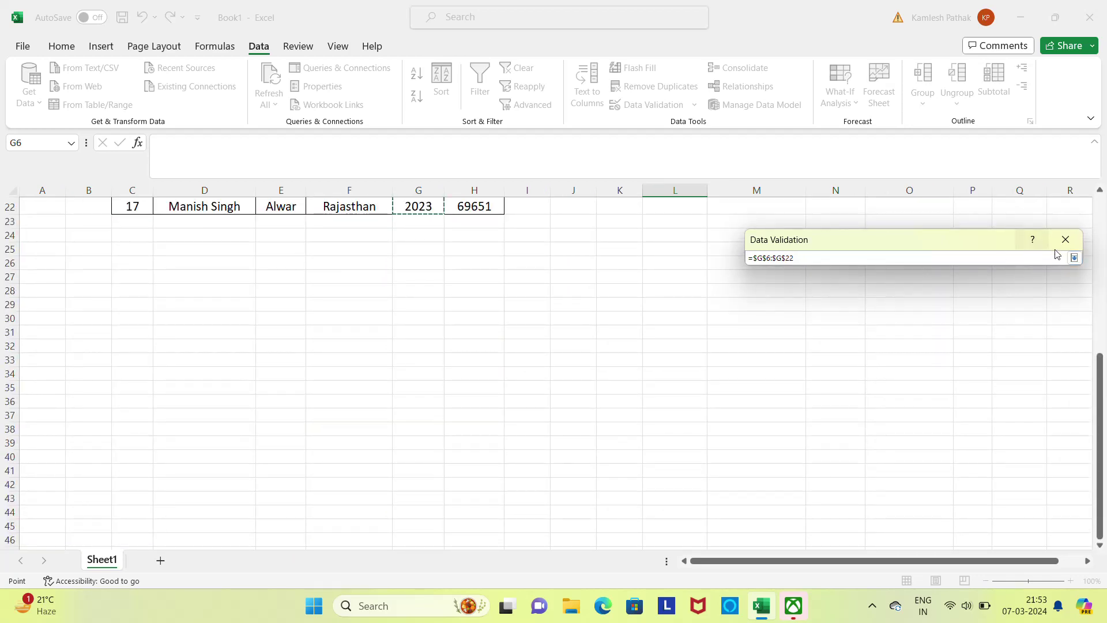
click(1074, 257)
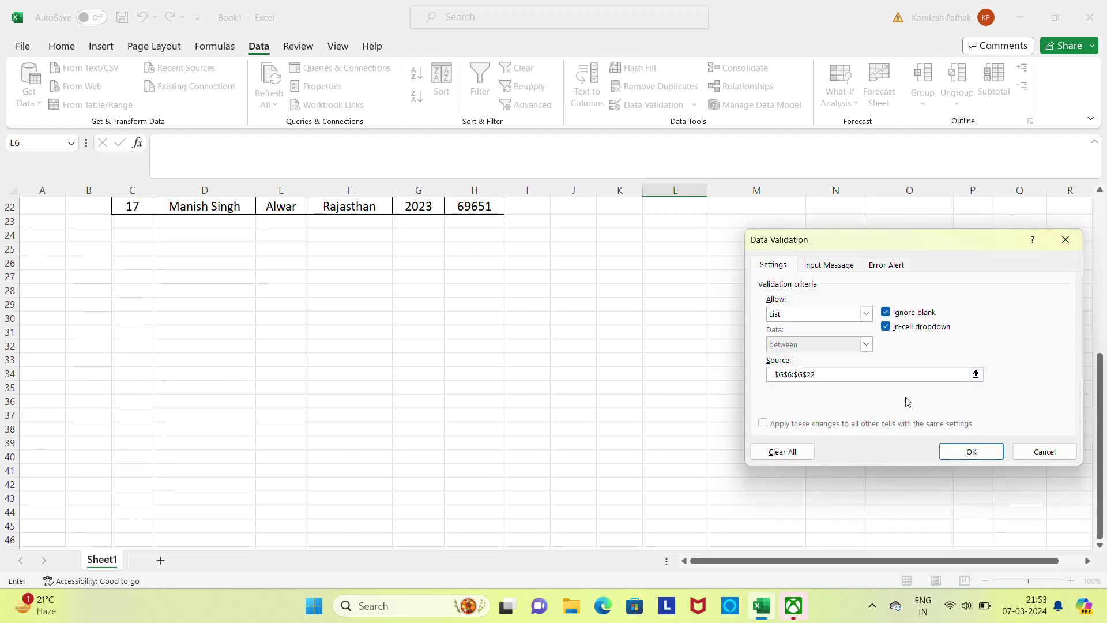
click(969, 452)
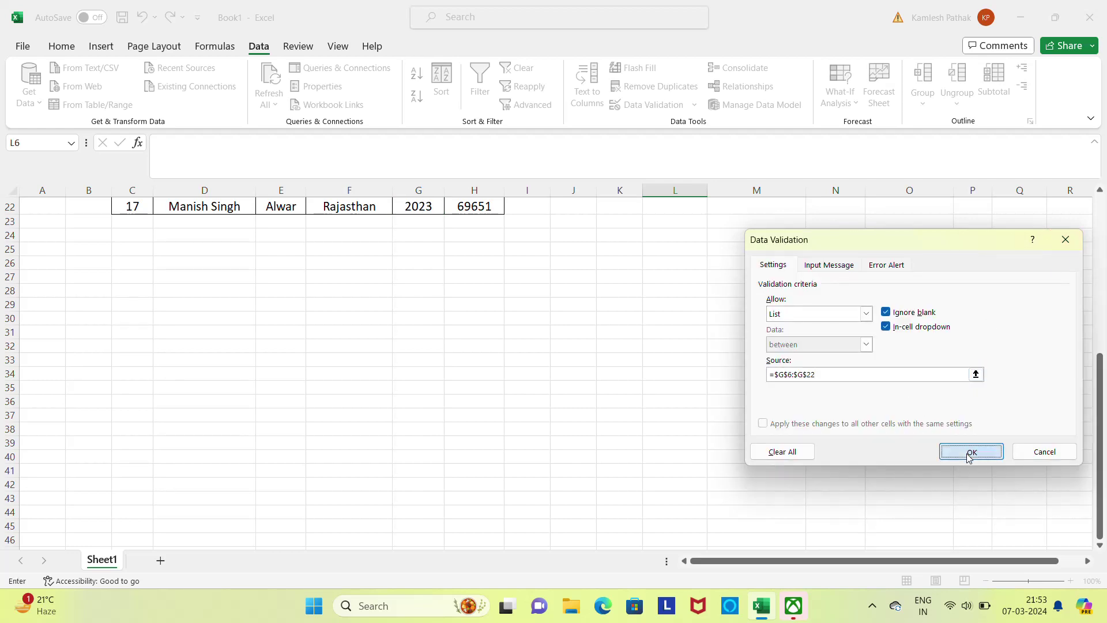
click(689, 243)
key(Up)
key(Up)
key(Up)
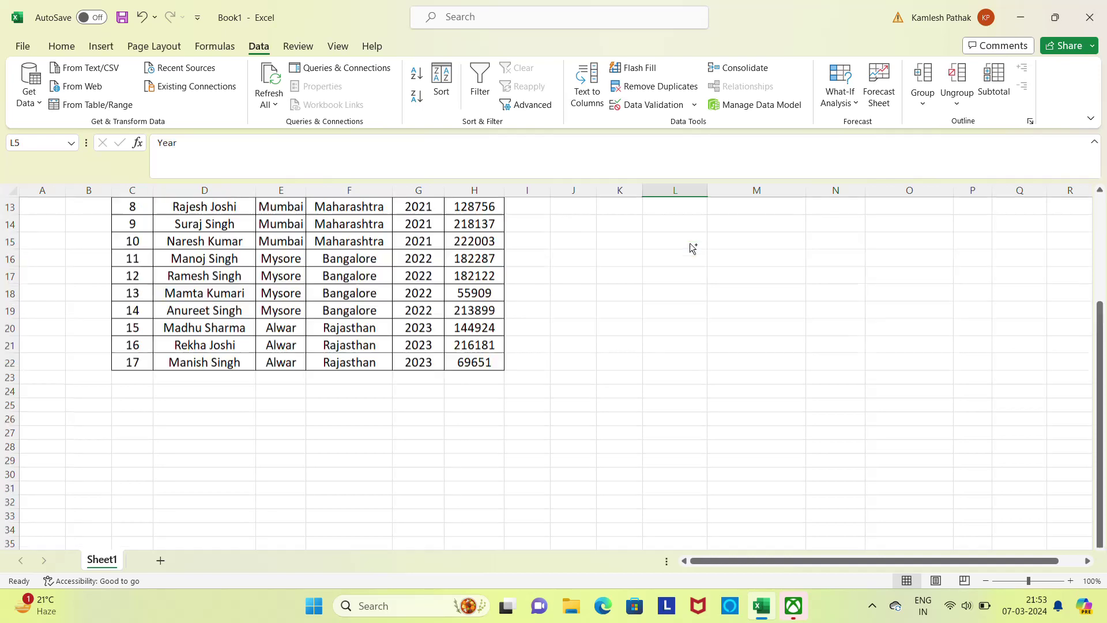
key(Up)
key(Up)
key(Up)
key(Down)
key(Down)
key(Down)
key(Down)
key(Down)
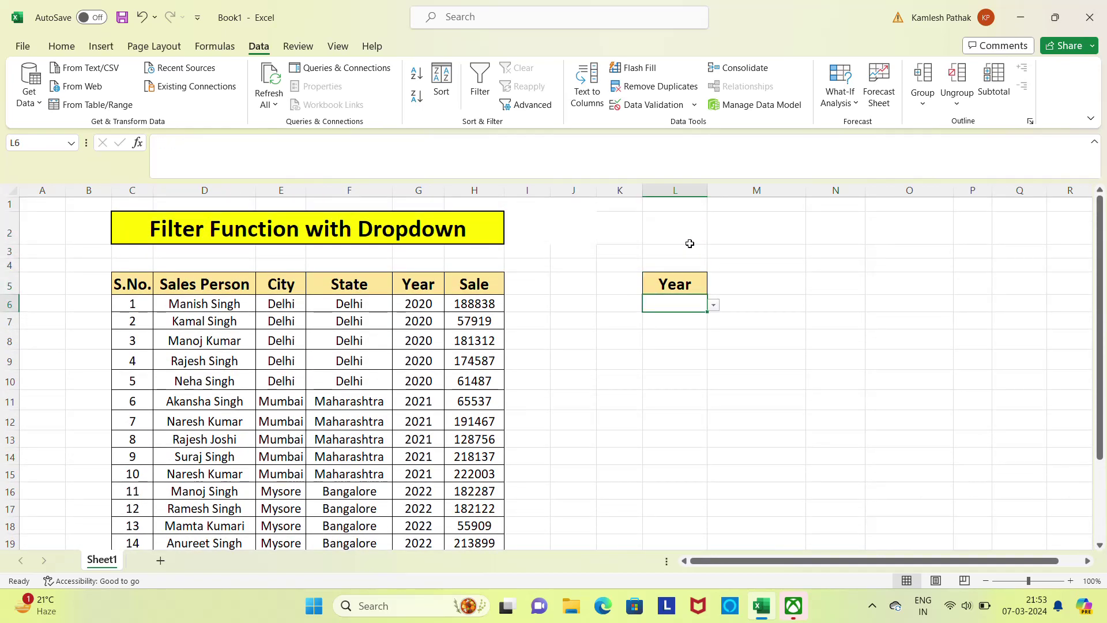
Choose 2020 from the L6 year dropdown.
click(719, 304)
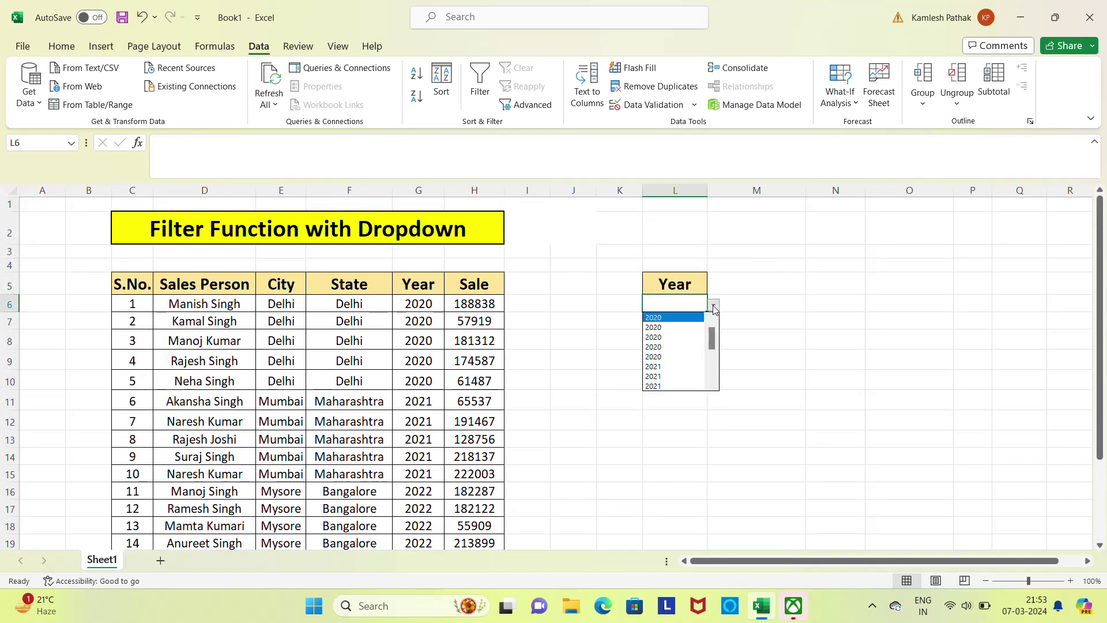
click(664, 338)
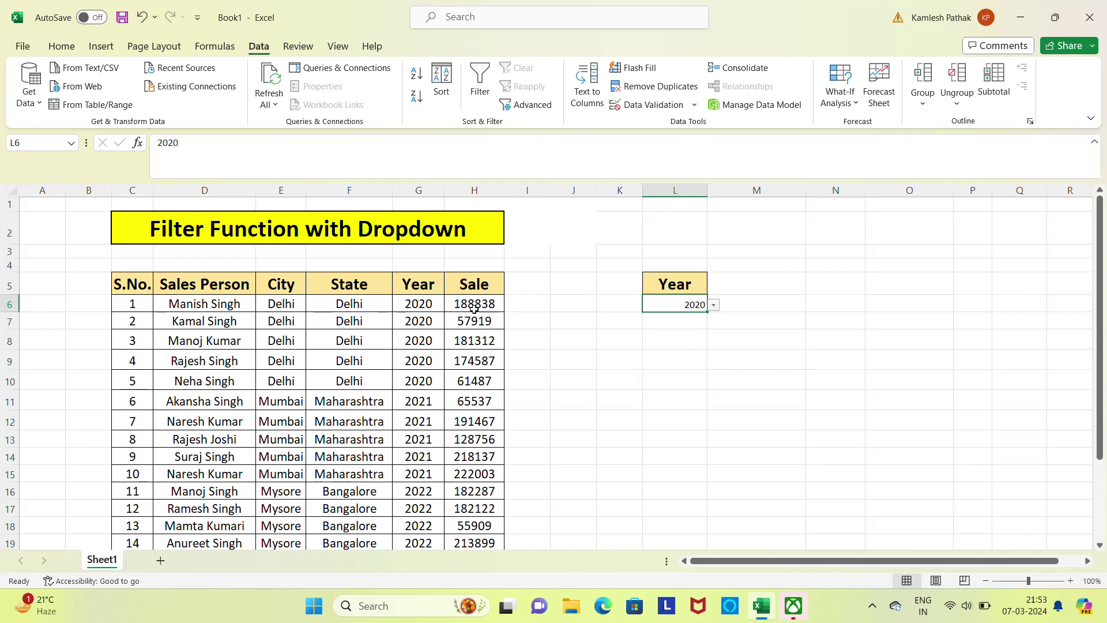
click(713, 306)
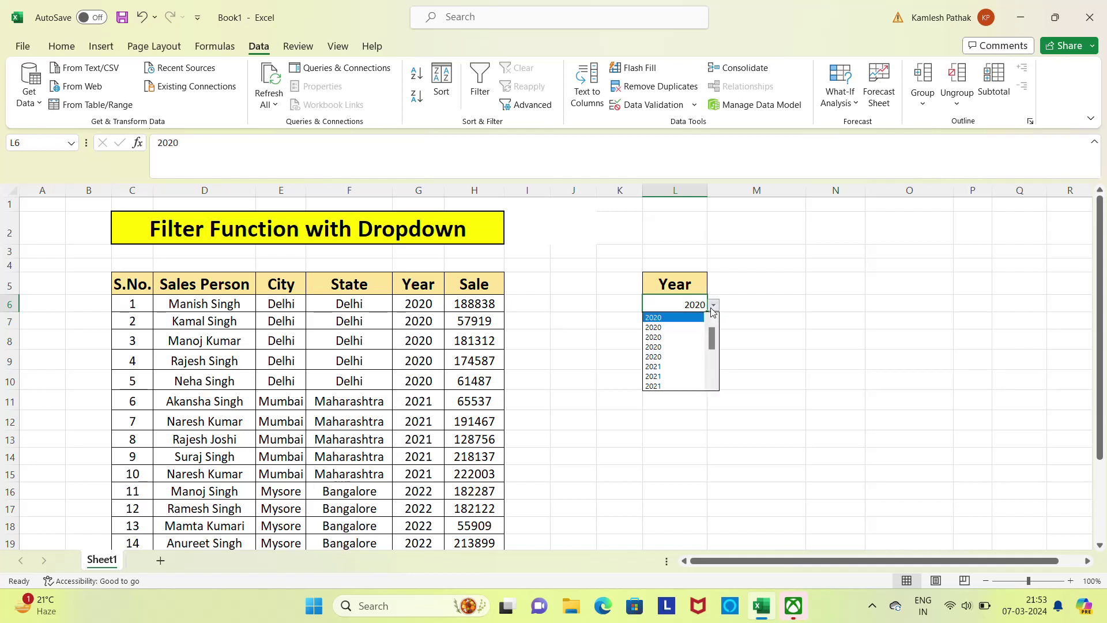
click(667, 357)
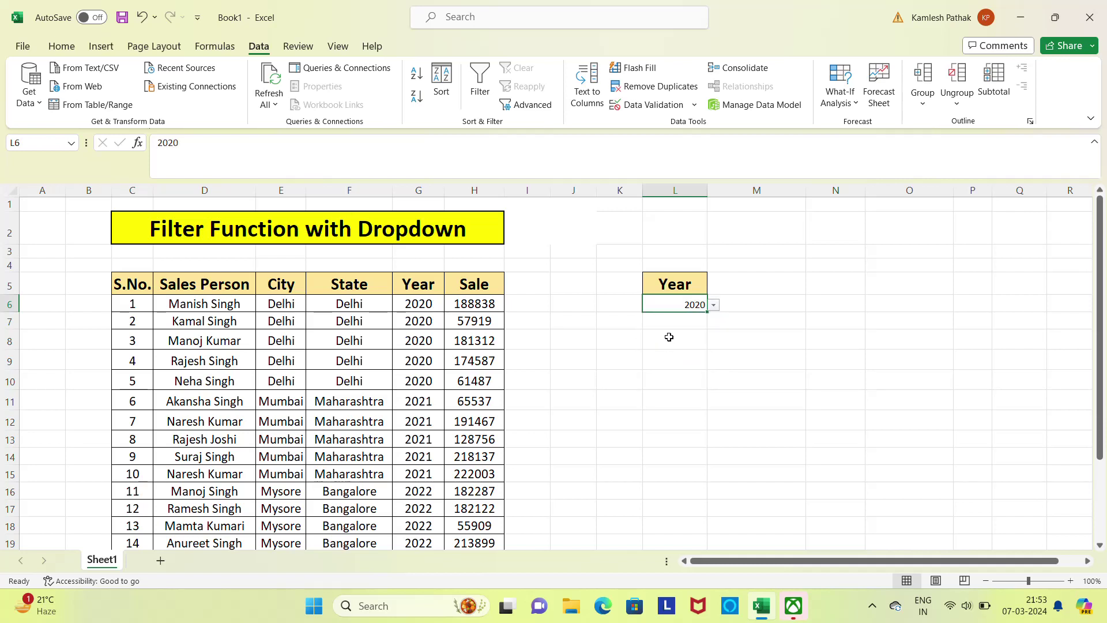
Format L6 with font size 16 and centre alignment.
click(61, 47)
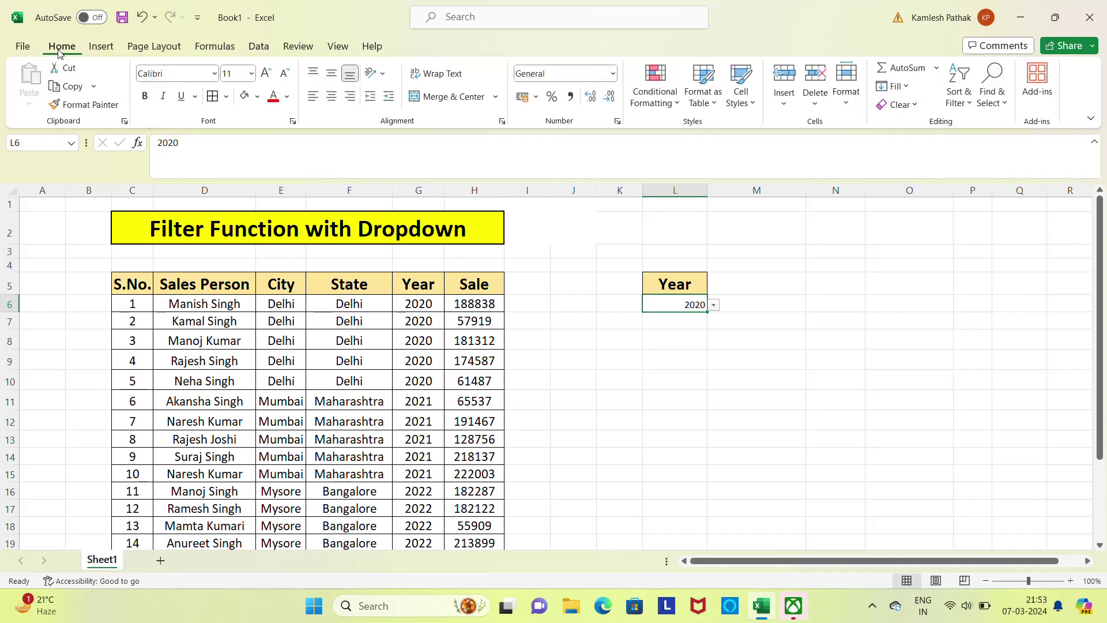
click(252, 73)
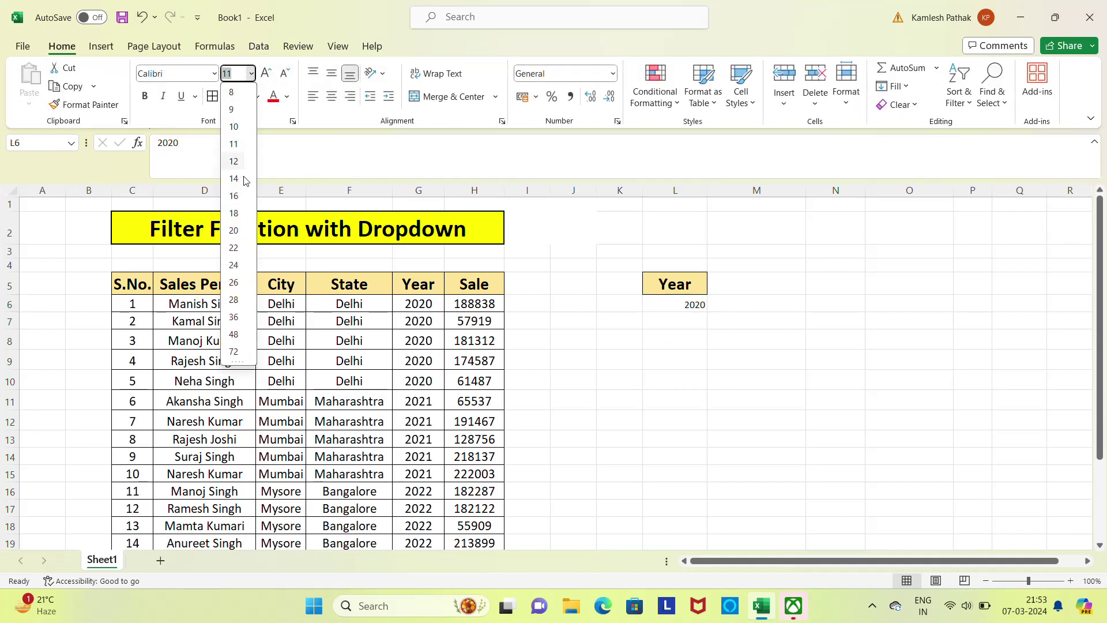
click(234, 196)
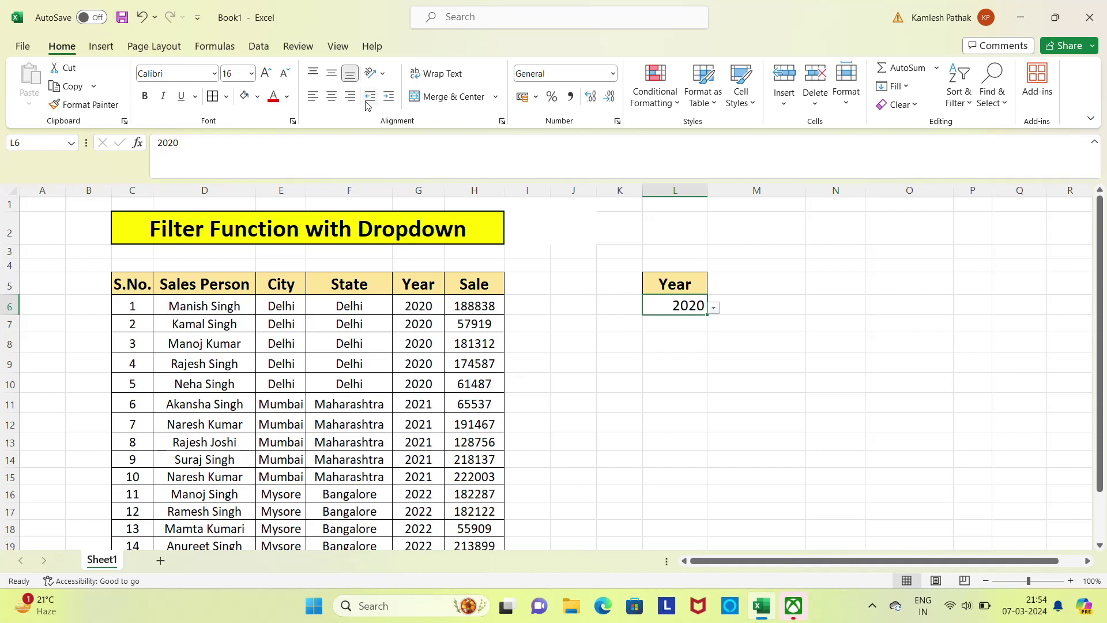
click(332, 96)
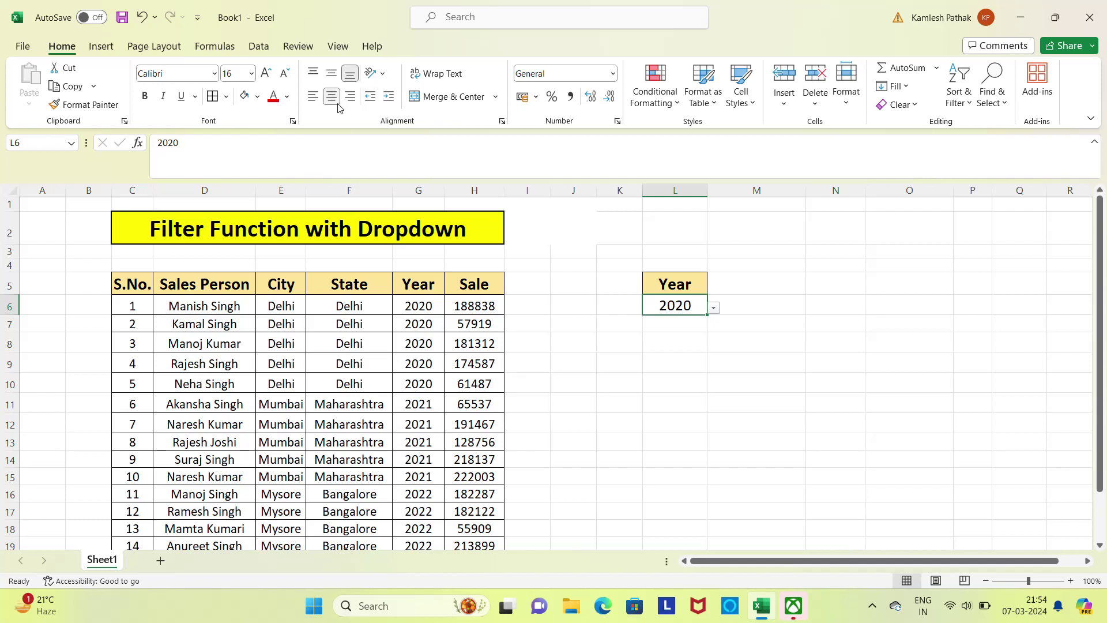
click(737, 304)
Start a FILTER formula in L8 with the table range C5:H22 as its array.
click(681, 344)
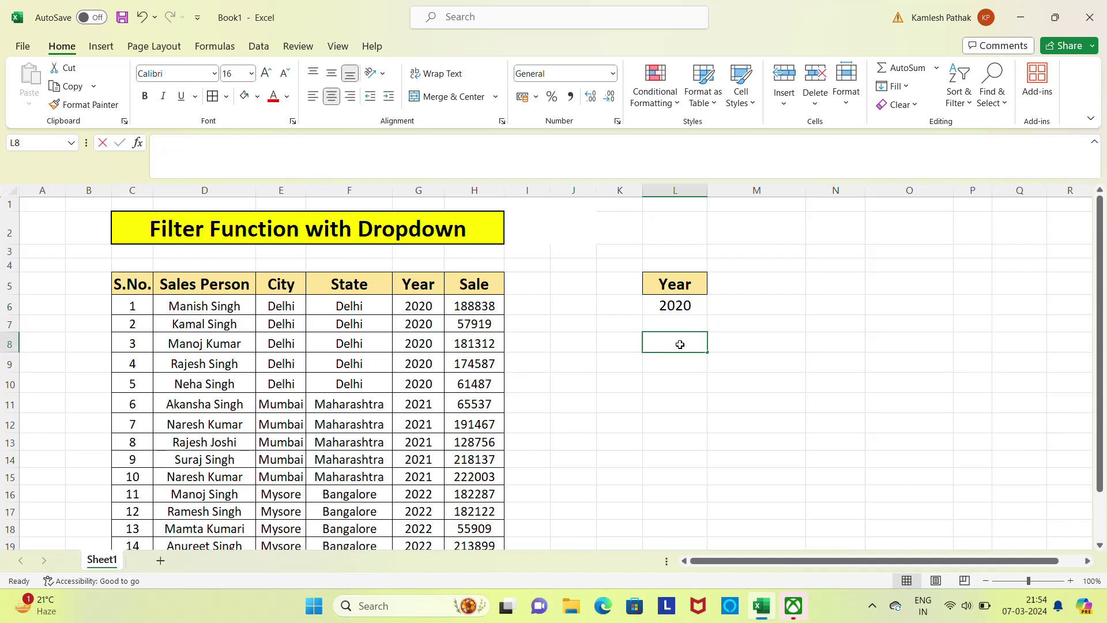
text(=fil)
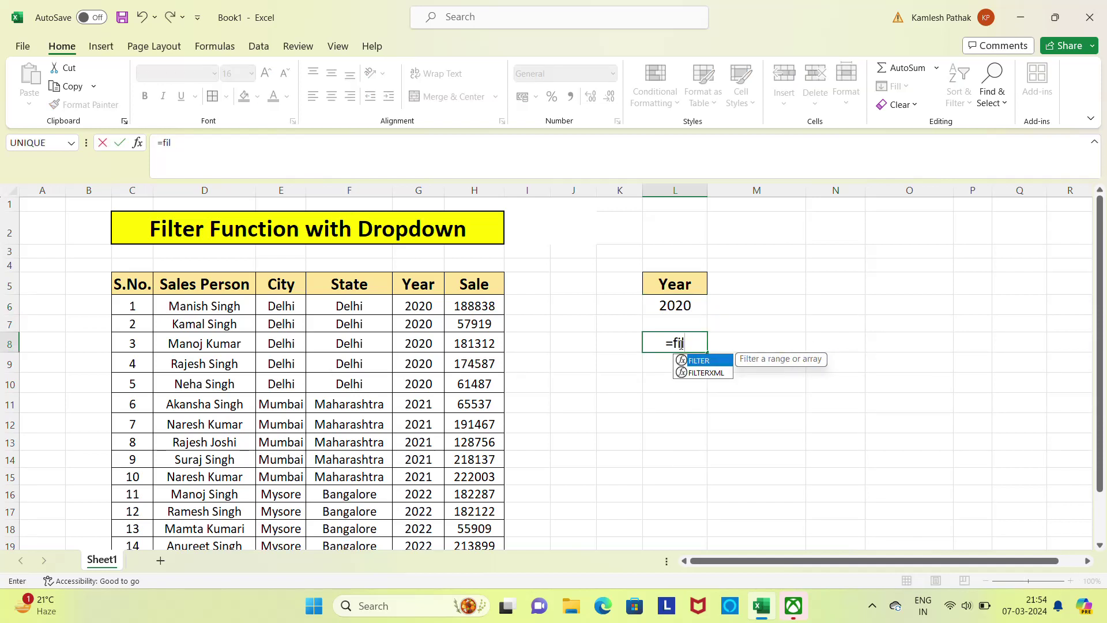
key(Tab)
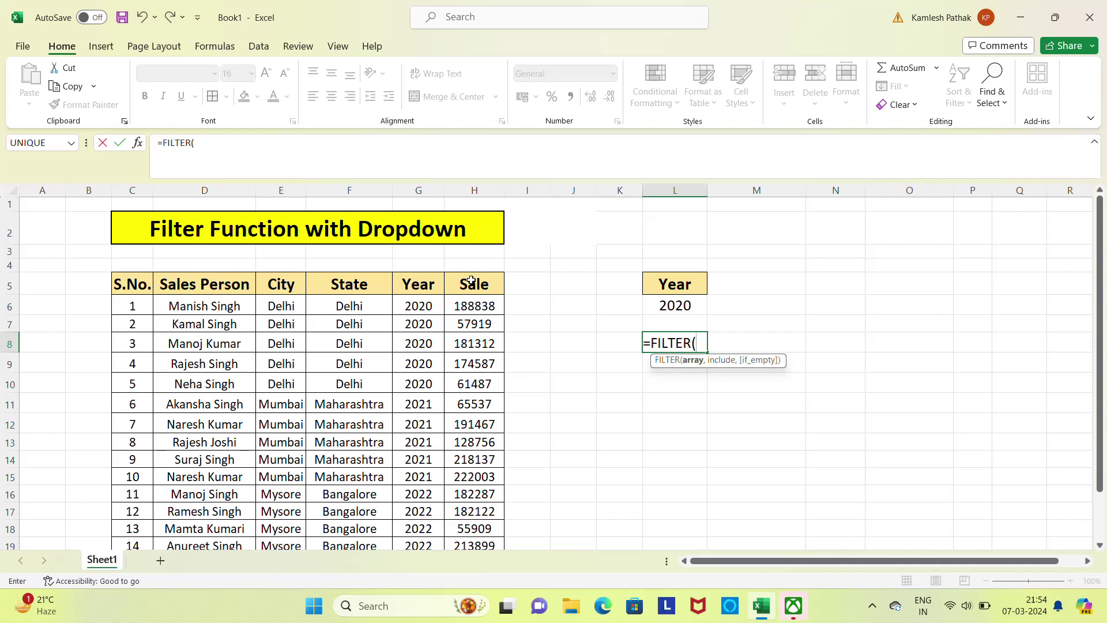
click(130, 289)
key(shift+Right)
key(shift+Right)
key(shift+Right)
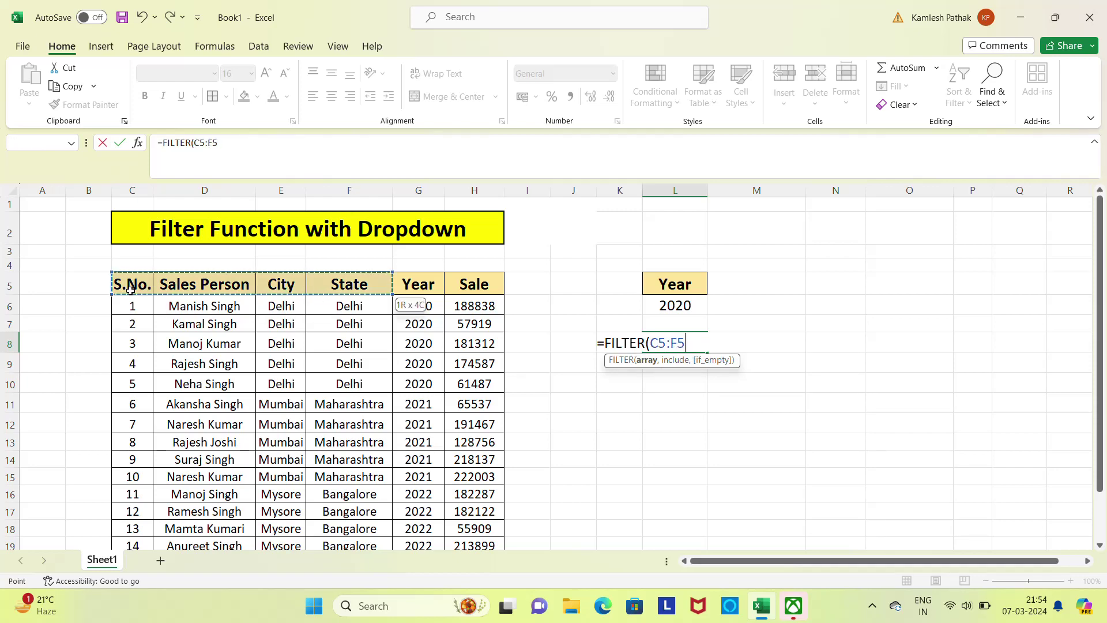
key(shift+Right)
key(shift+Right)
key(ctrl+shift+Down)
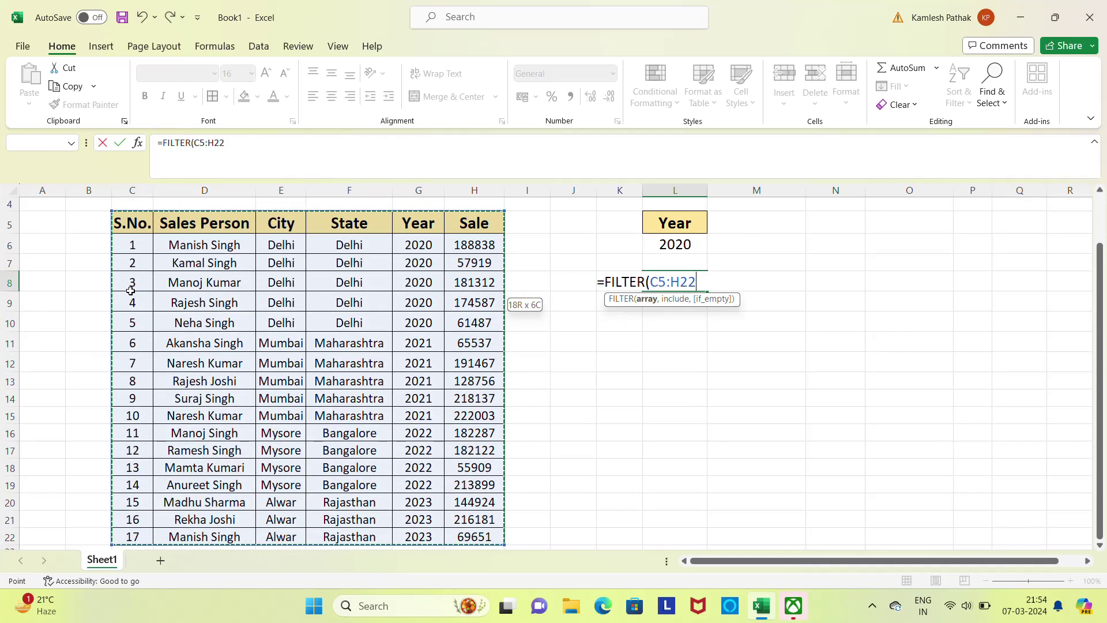
Add the condition G5:G22=L6 and commit =FILTER(C5:H22,G5:G22=L6).
text(,)
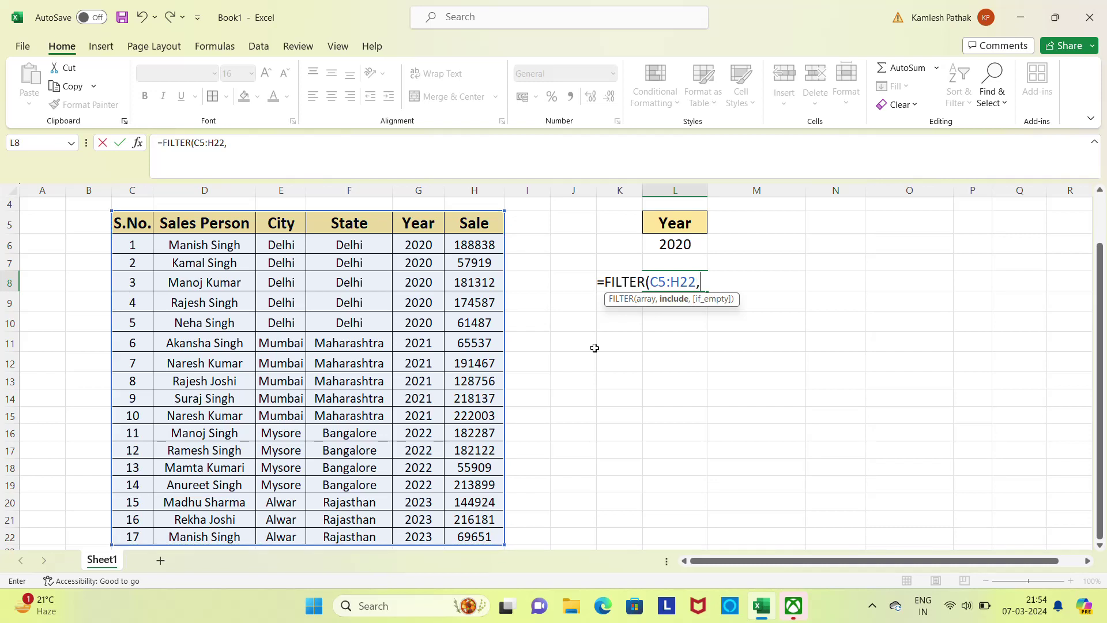
drag(1100, 313, 1106, 264)
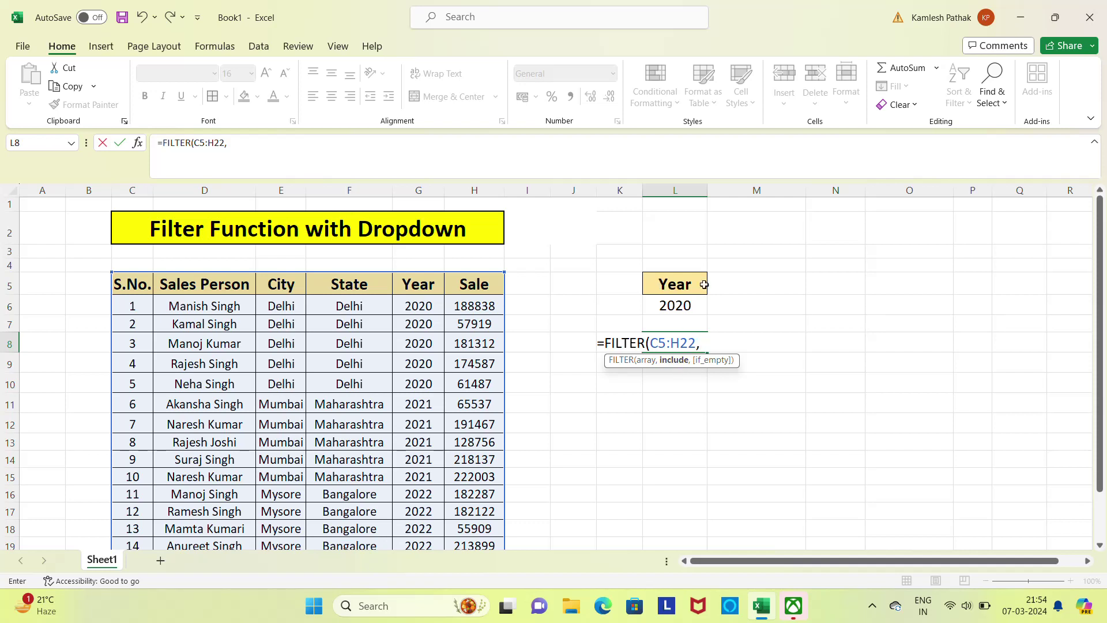
click(428, 290)
key(ctrl+shift+Down)
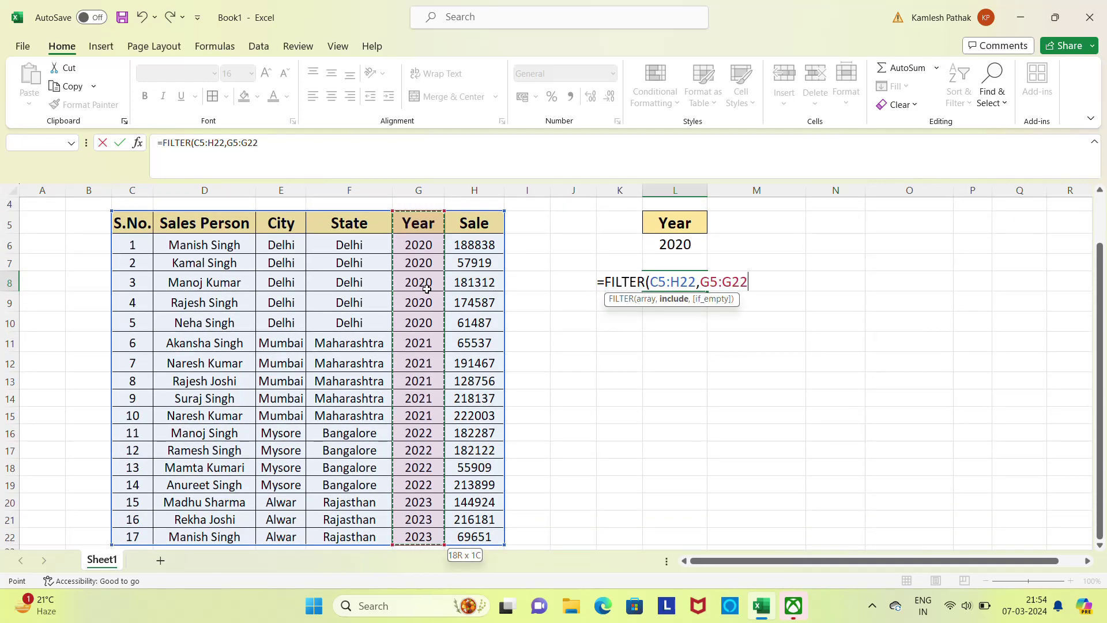
drag(1104, 329, 1104, 284)
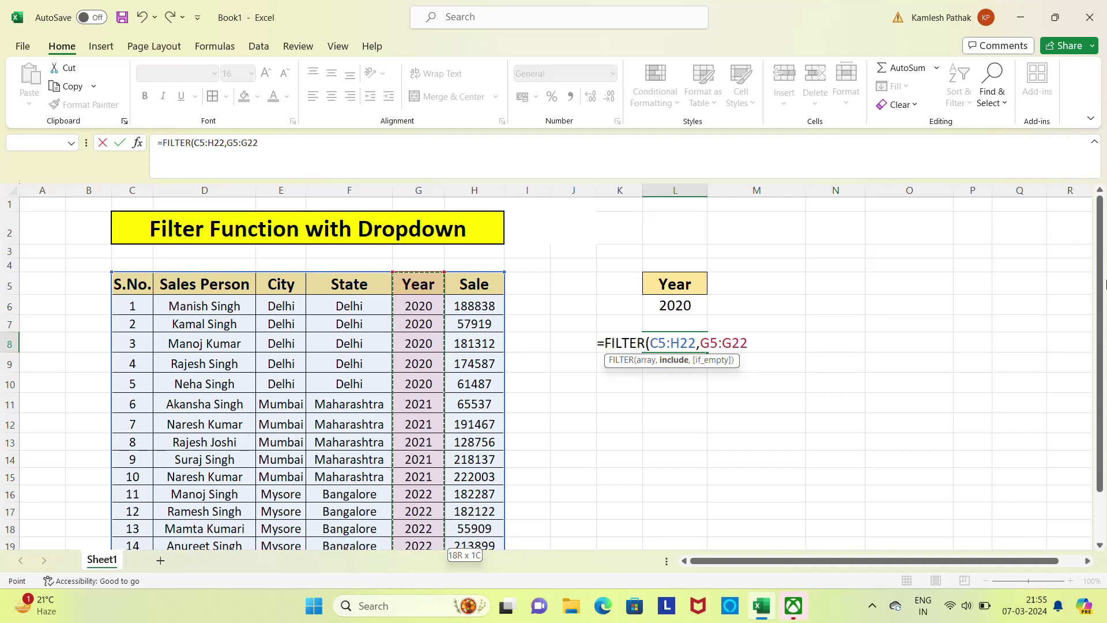
text(=)
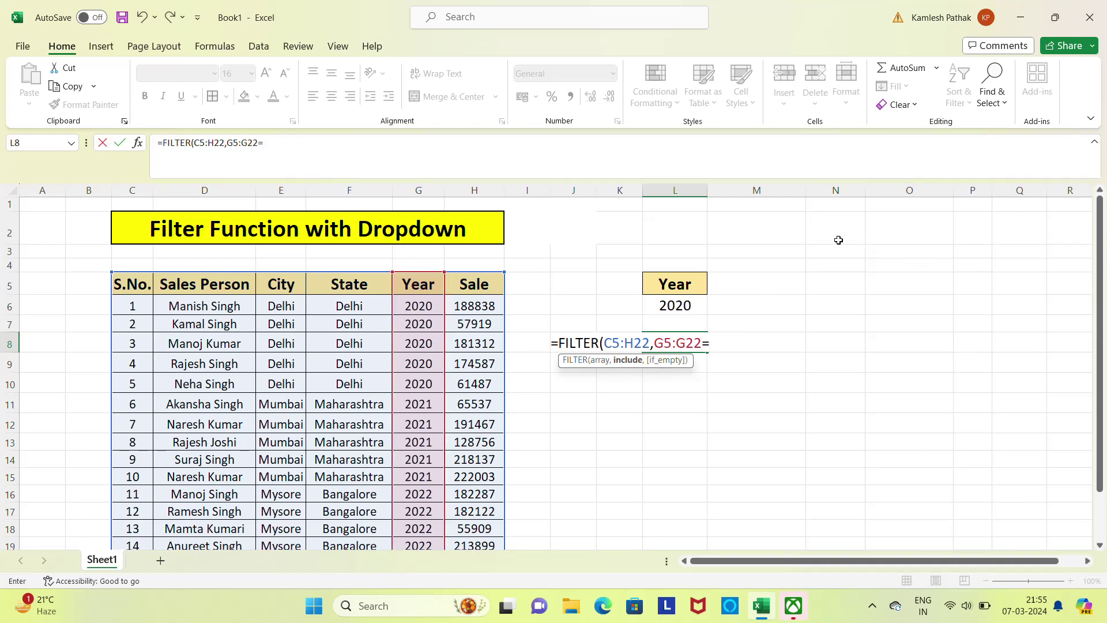
click(676, 306)
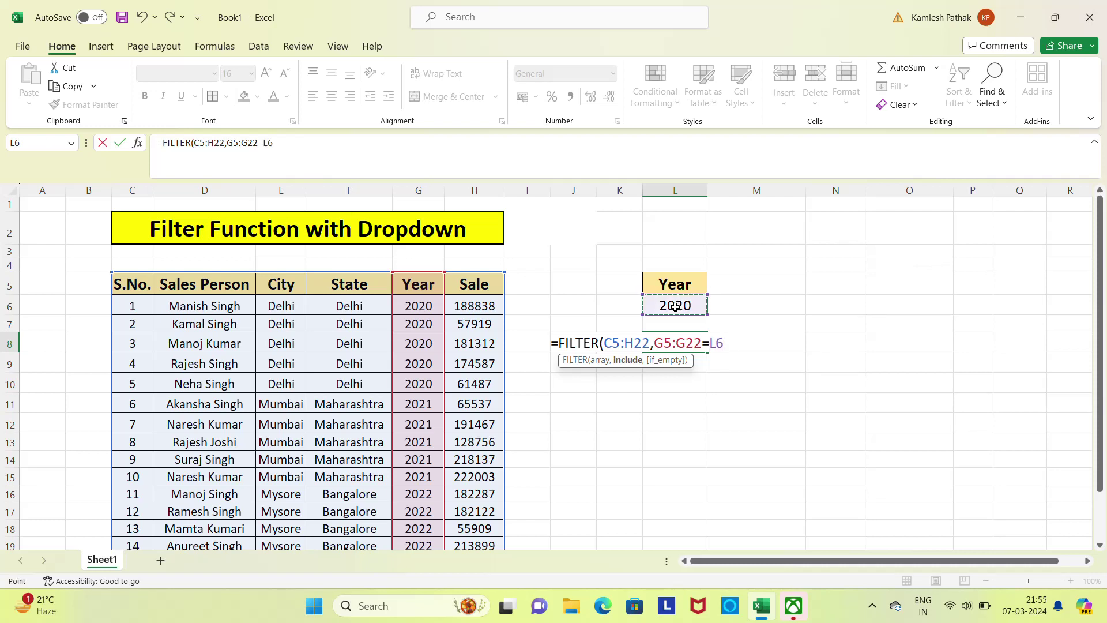
key(Return)
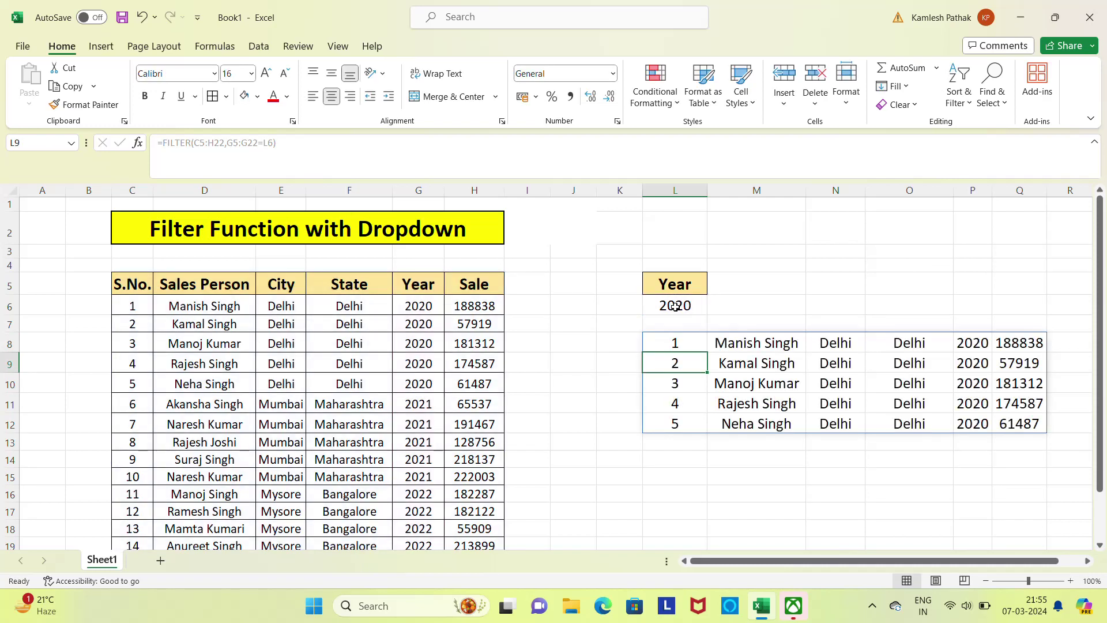
key(Up)
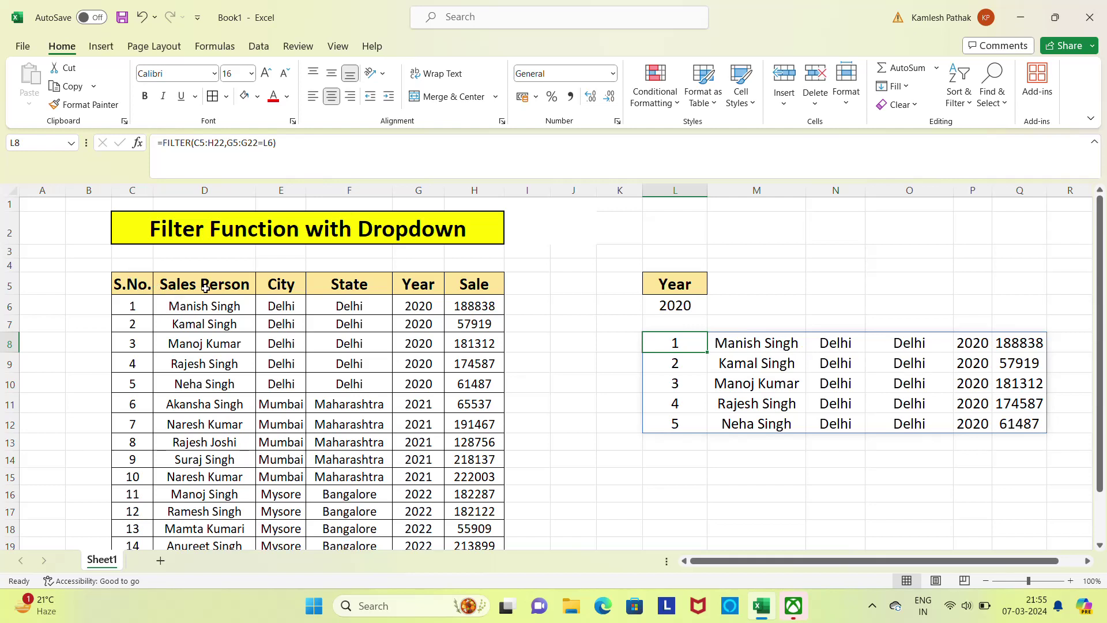
Copy the table header row C5:H5, S.No. through Sale.
click(279, 287)
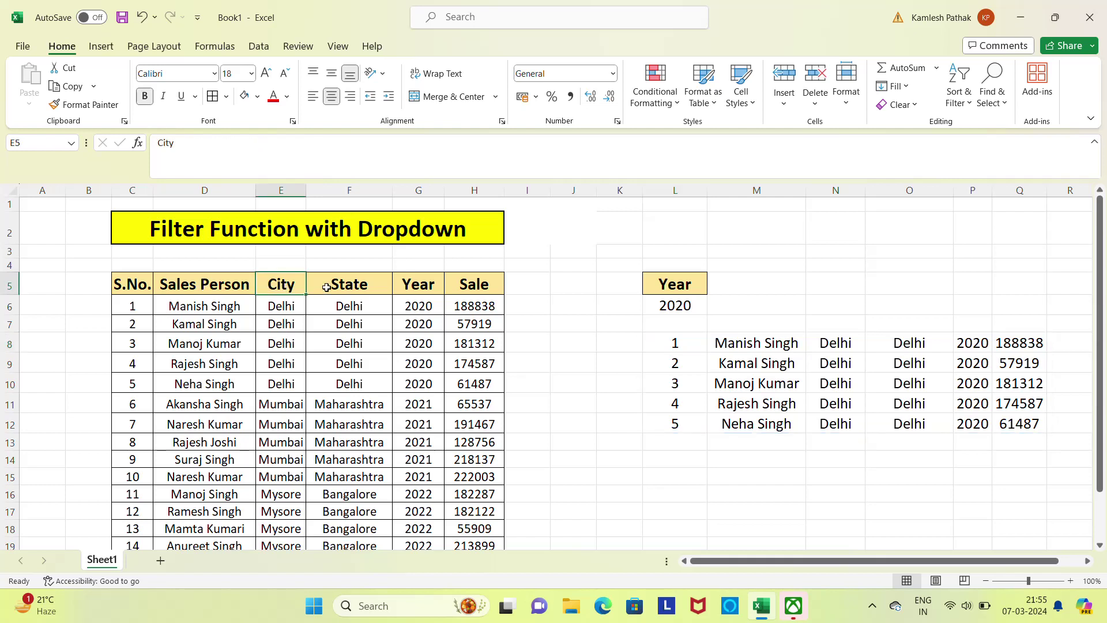
click(352, 287)
click(421, 287)
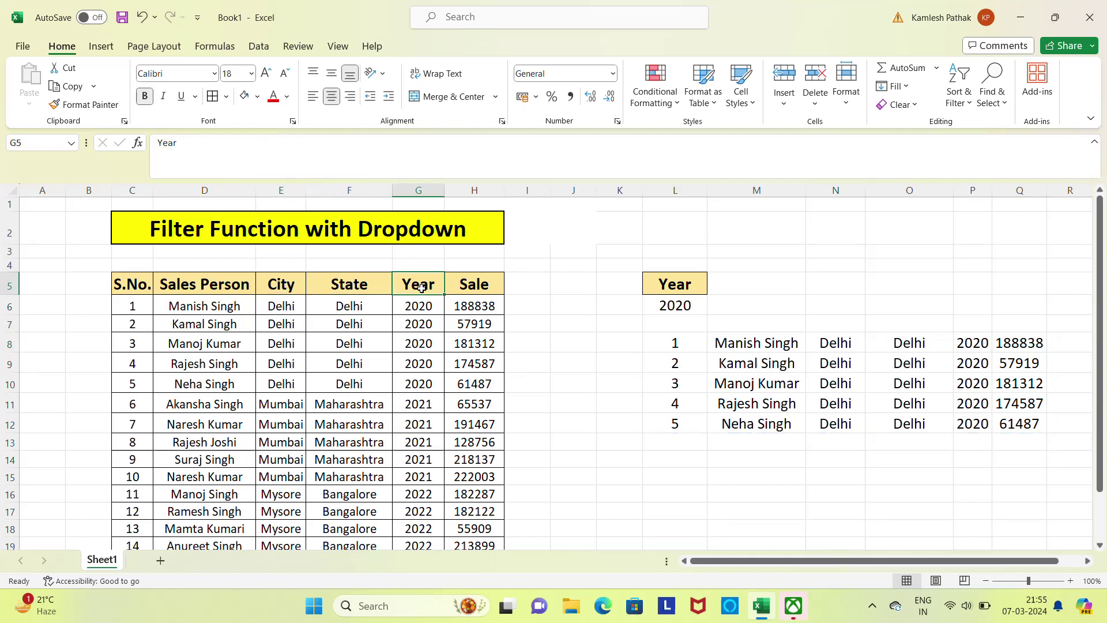
click(489, 289)
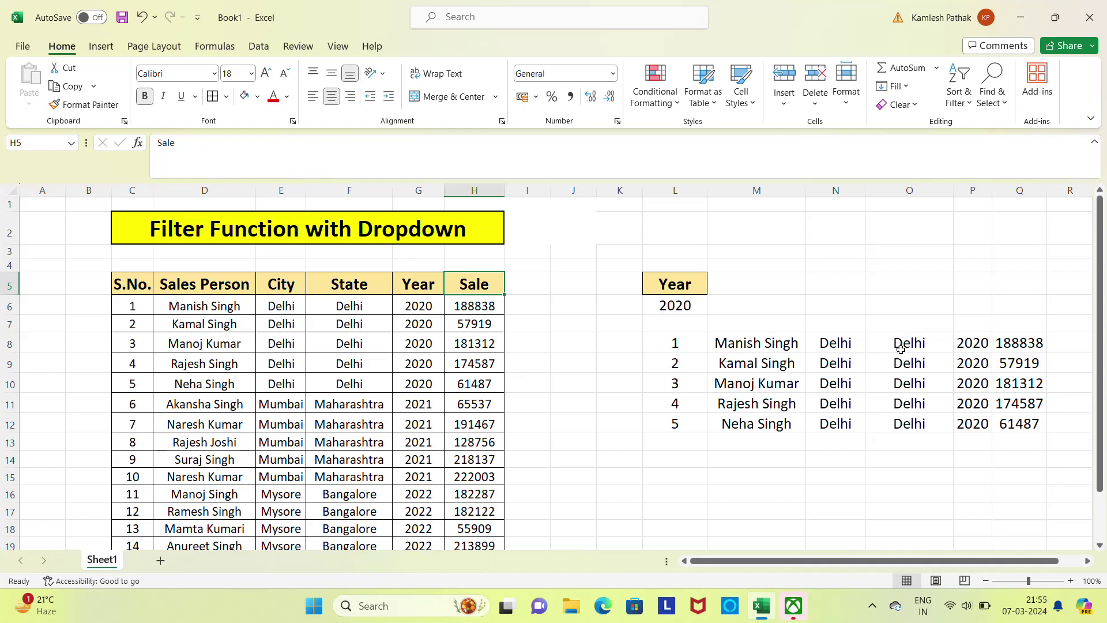
click(139, 283)
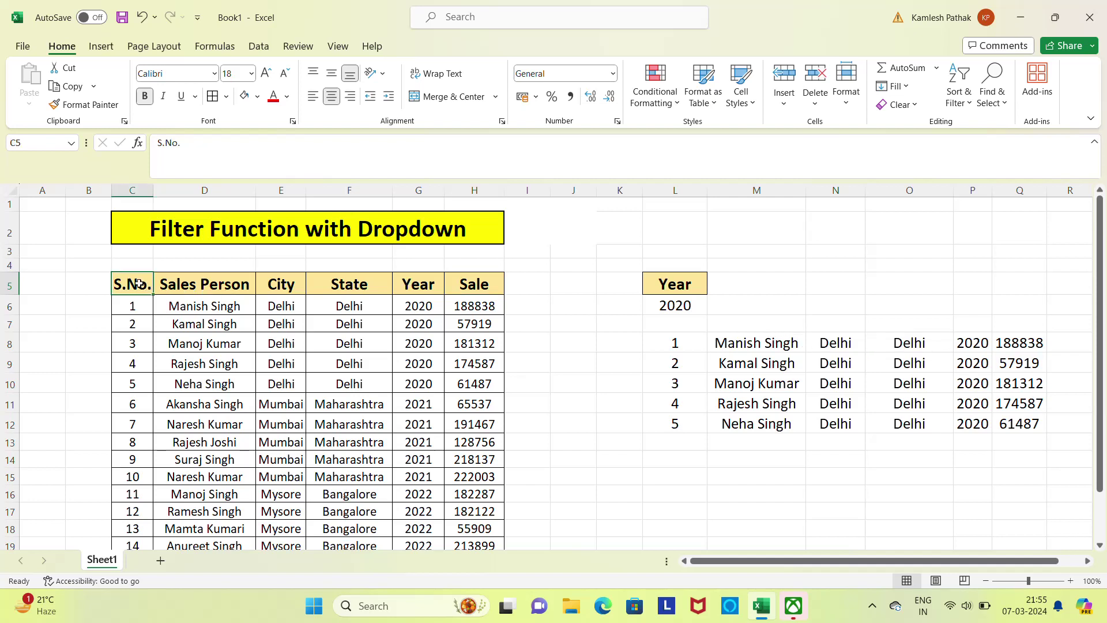
key(shift+Right)
key(shift+Right)
key(shift+Right)
key(shift+Right)
key(shift+Right)
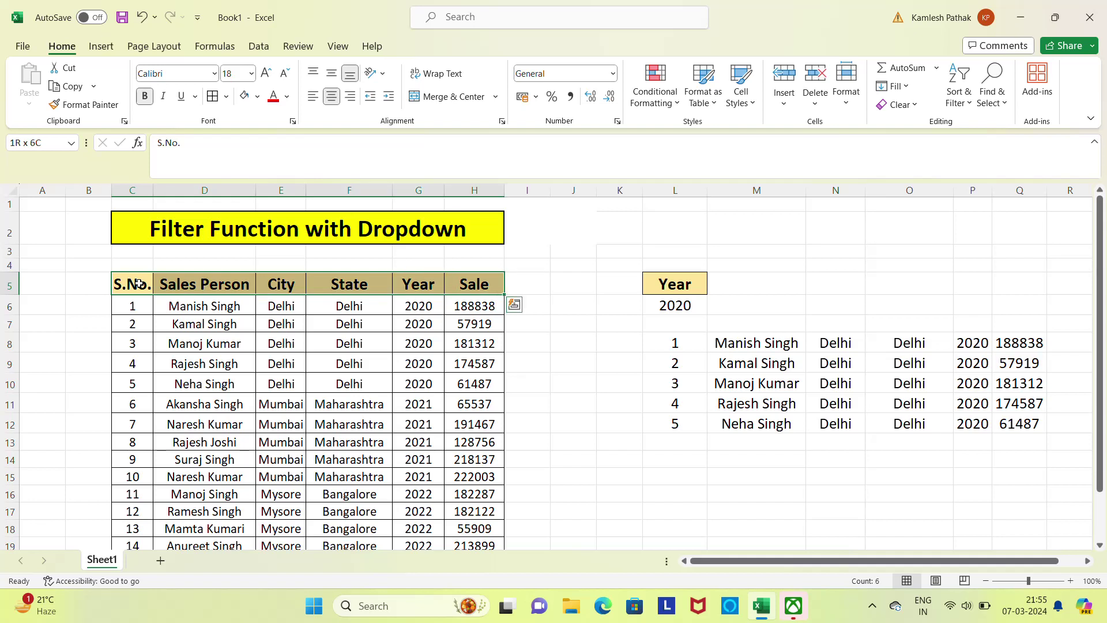
key(ctrl+c)
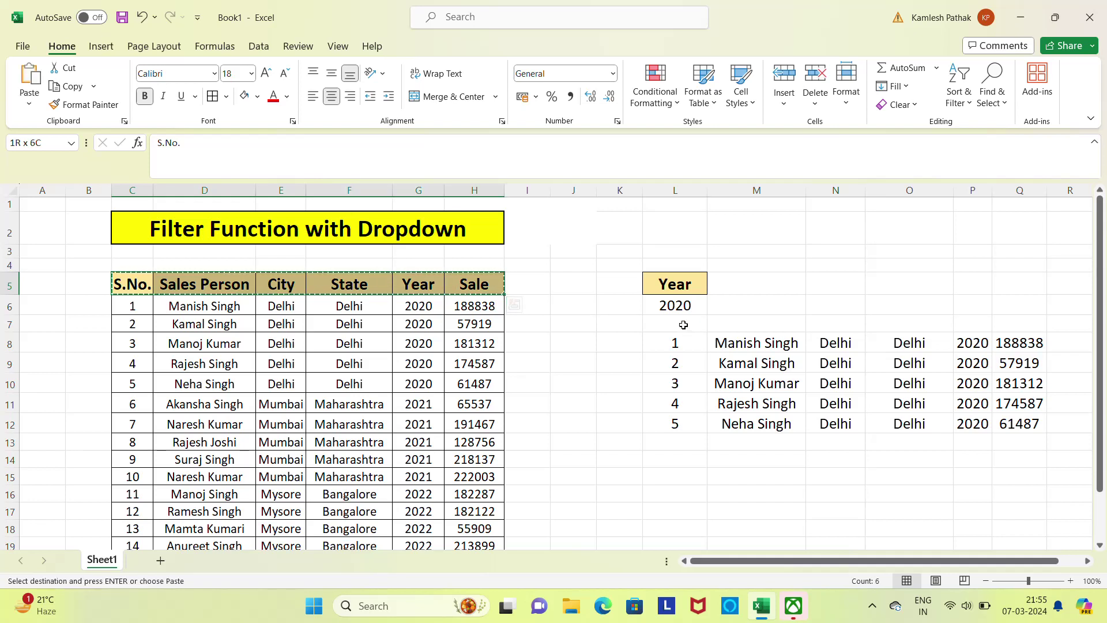
Paste the headers into L7 above the filtered results.
click(683, 324)
key(ctrl+v)
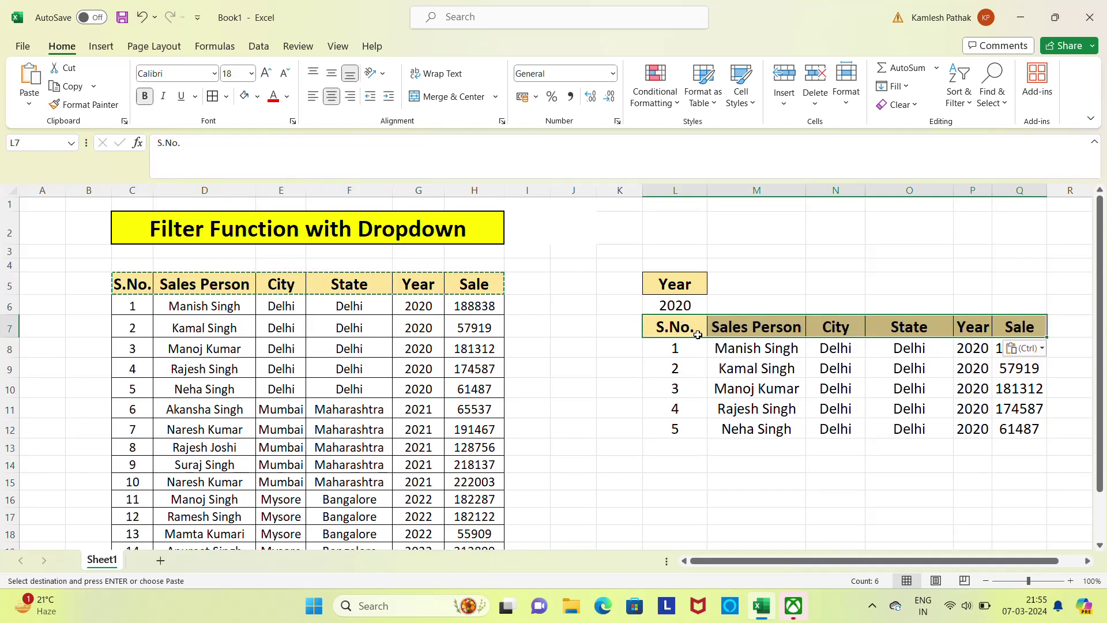
click(743, 356)
key(Up)
key(Left)
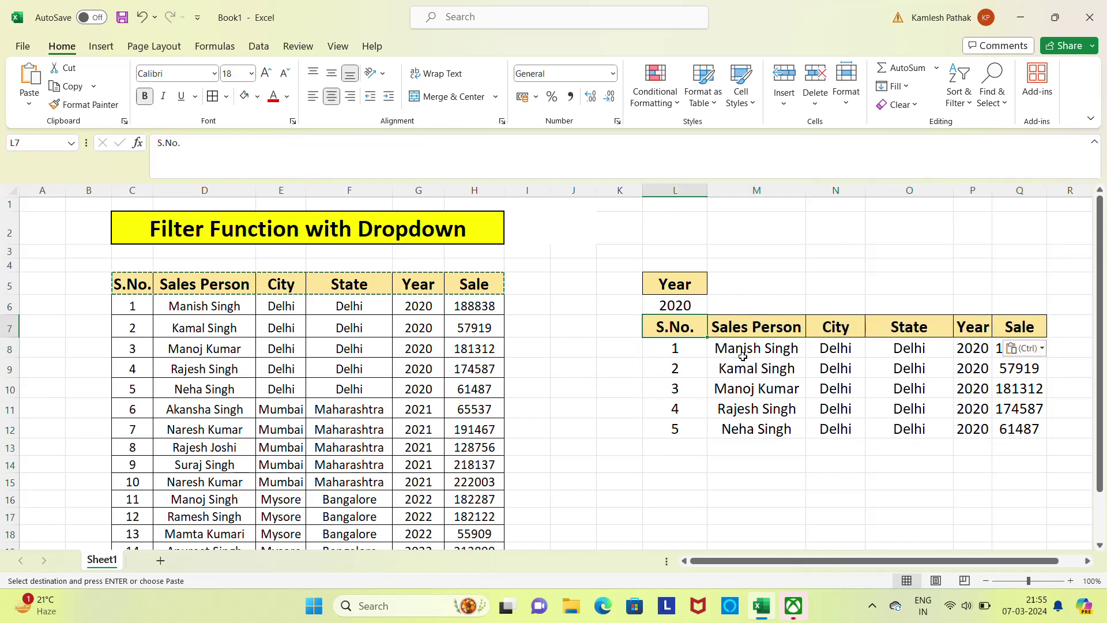
key(Right)
key(Left)
key(Up)
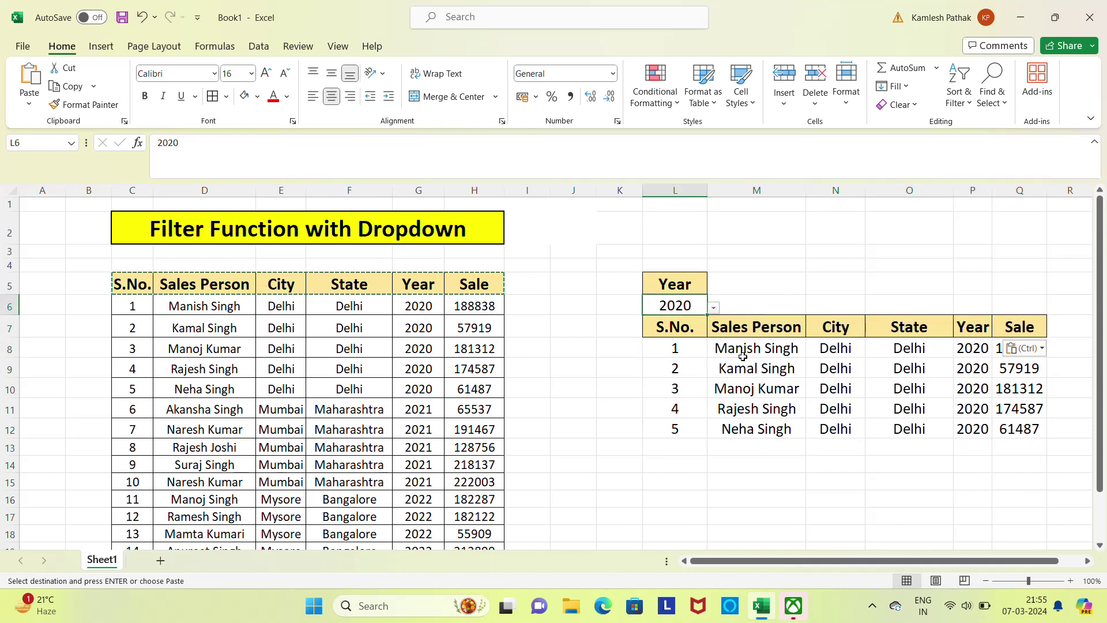
Switch L6 to 2021, then 2022, then 2023, leaving three Alwar rows.
click(715, 310)
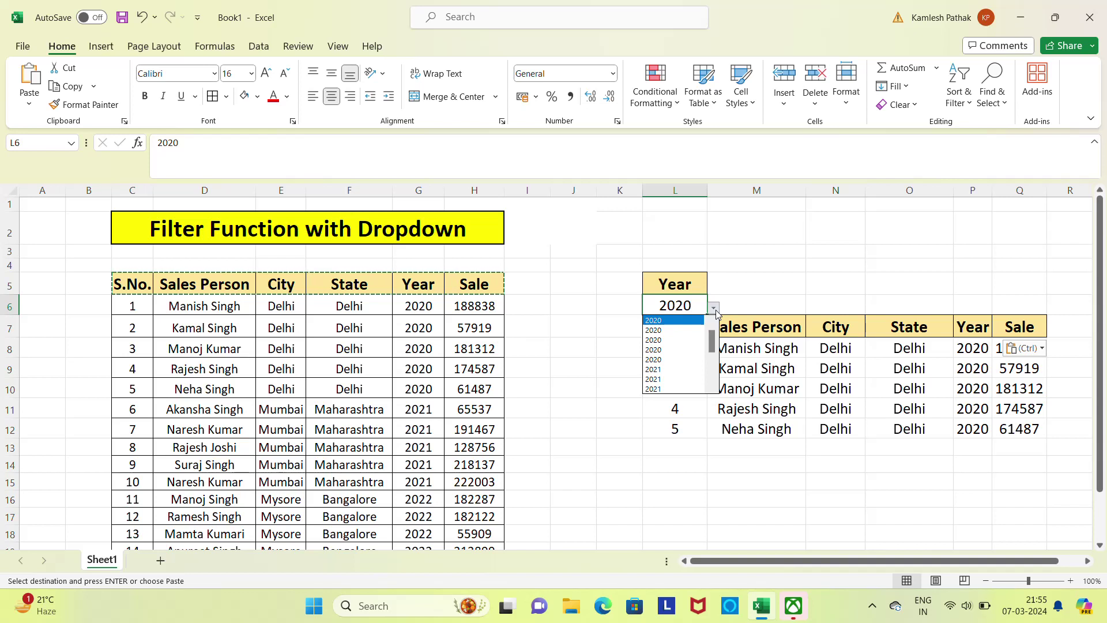
click(665, 369)
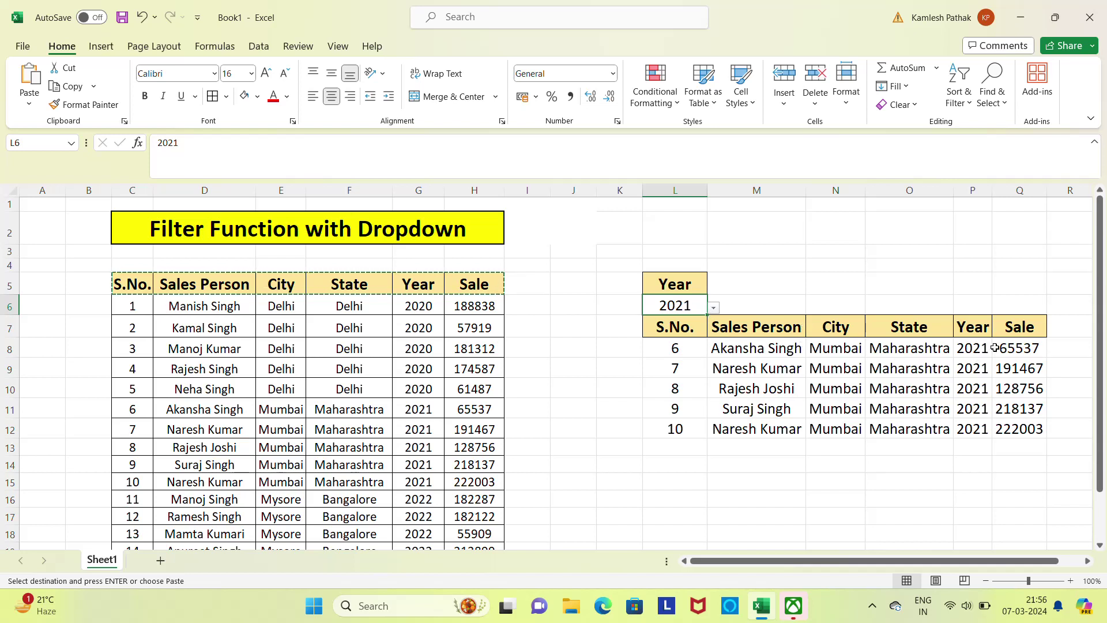
click(713, 311)
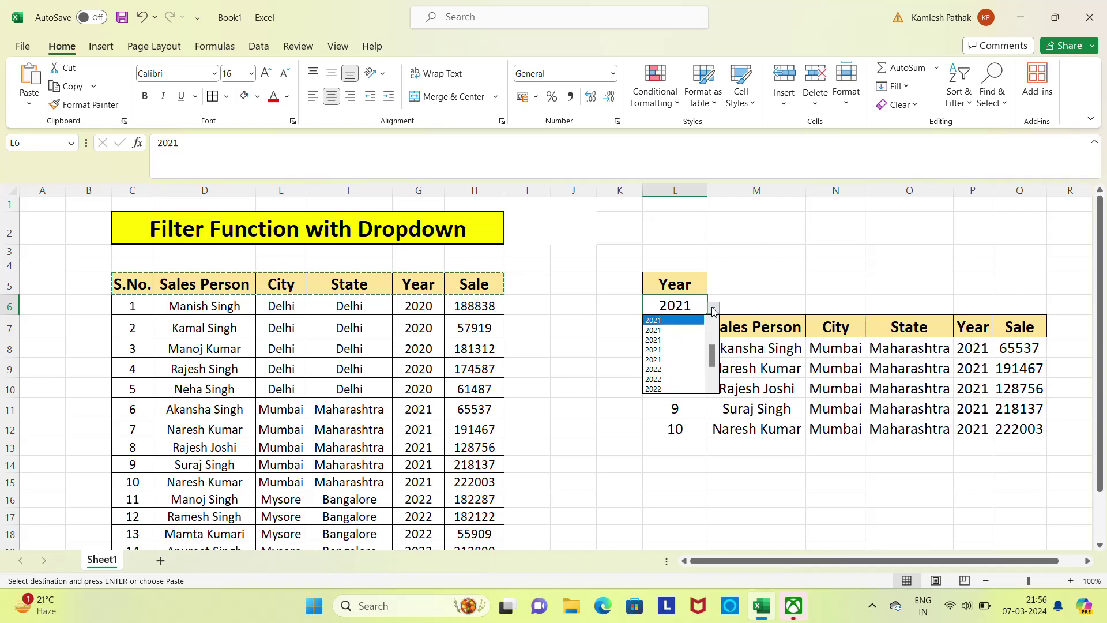
click(662, 370)
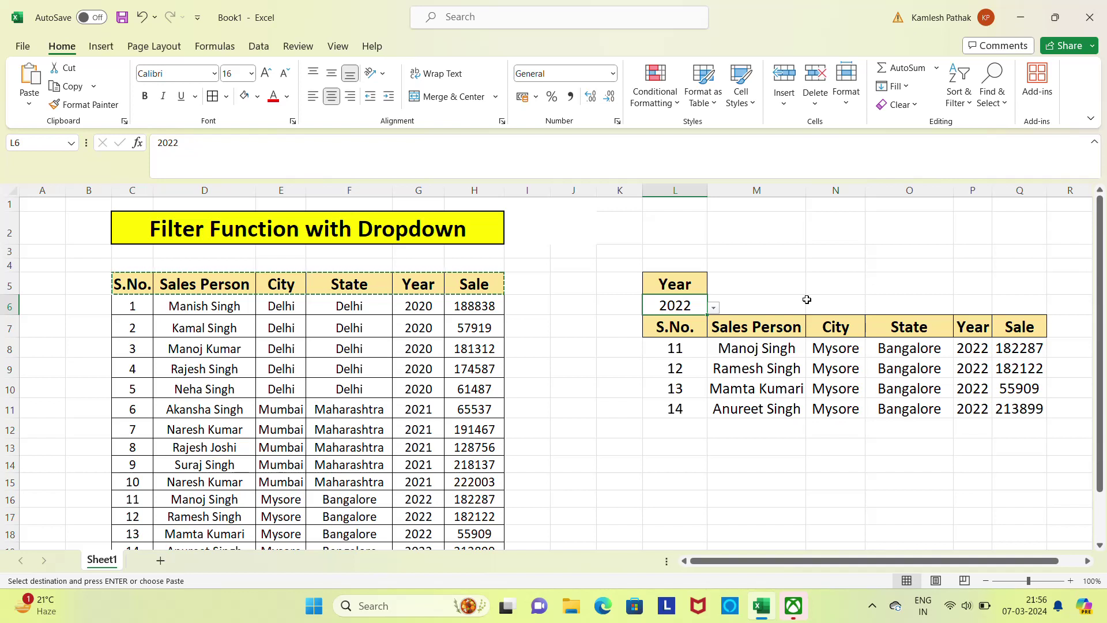
click(714, 307)
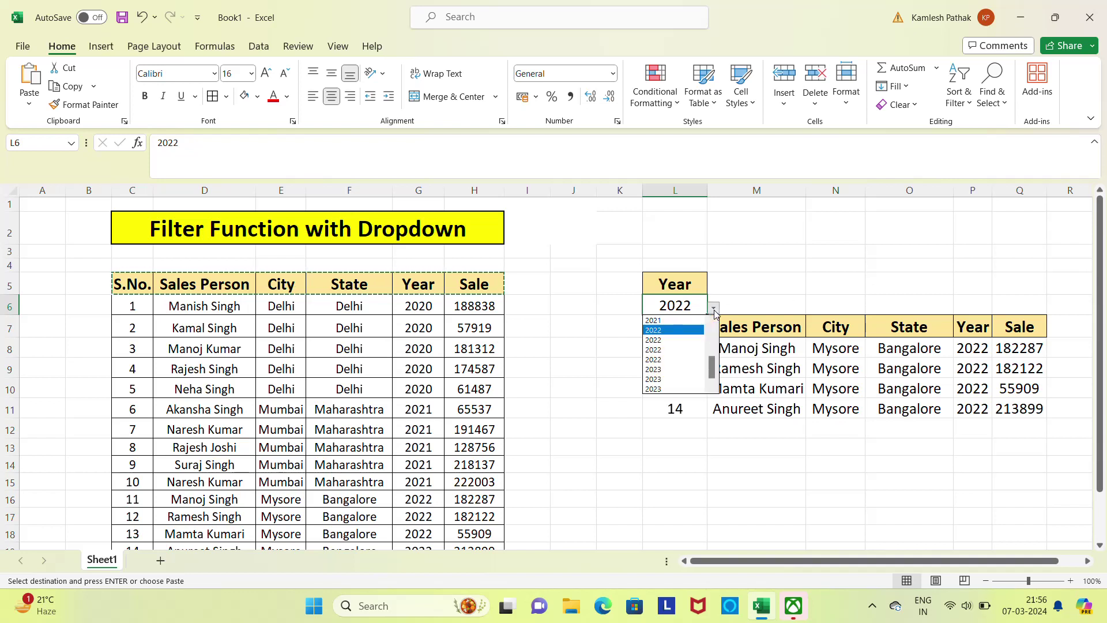
click(661, 379)
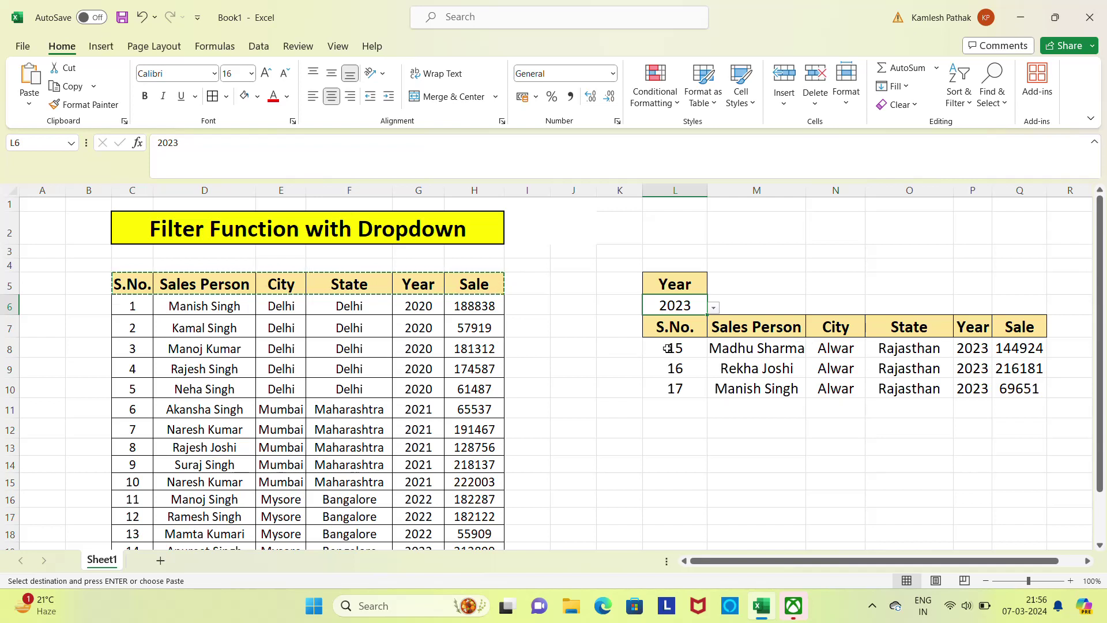
Paste 'City' from E5 over the L5 label and clear the 2023 value in L6.
key(Escape)
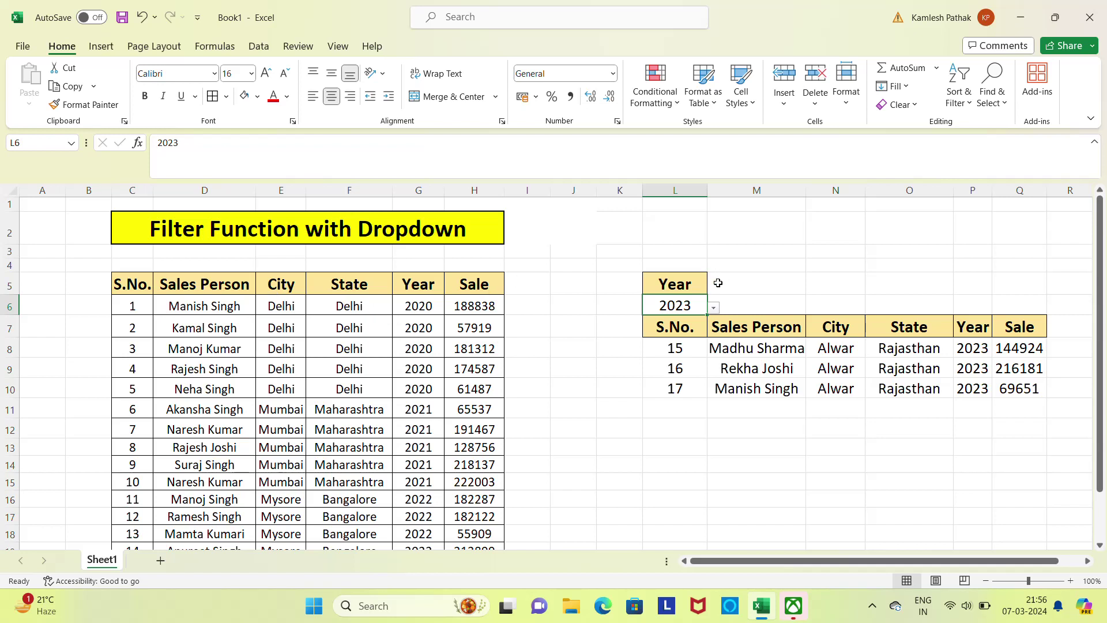
click(688, 285)
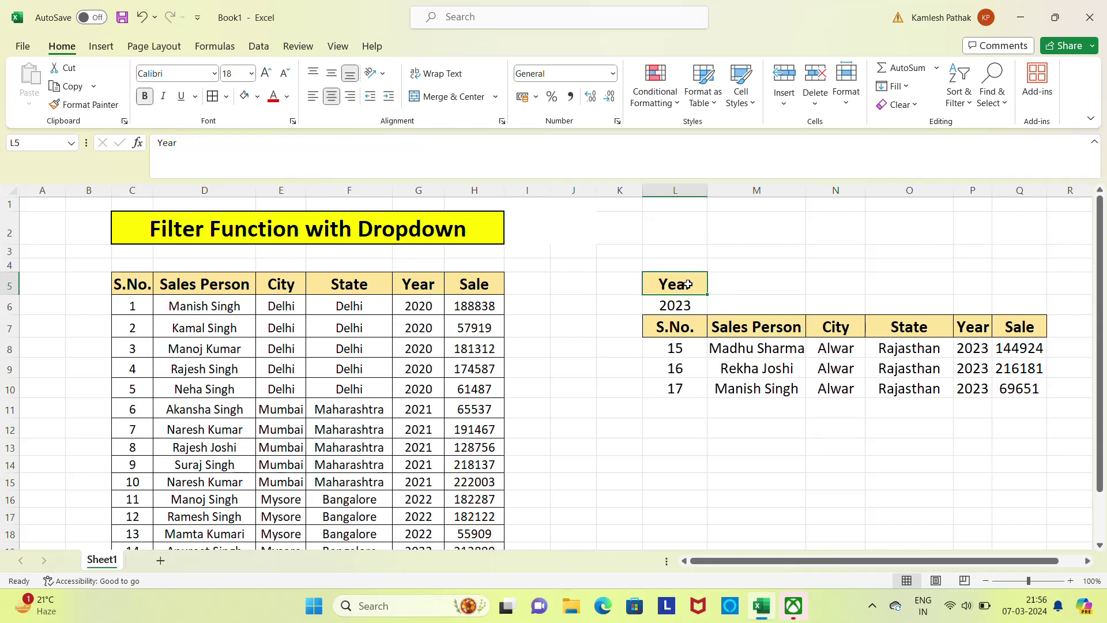
click(289, 290)
key(ctrl+c)
key(Right)
key(Right)
key(Right)
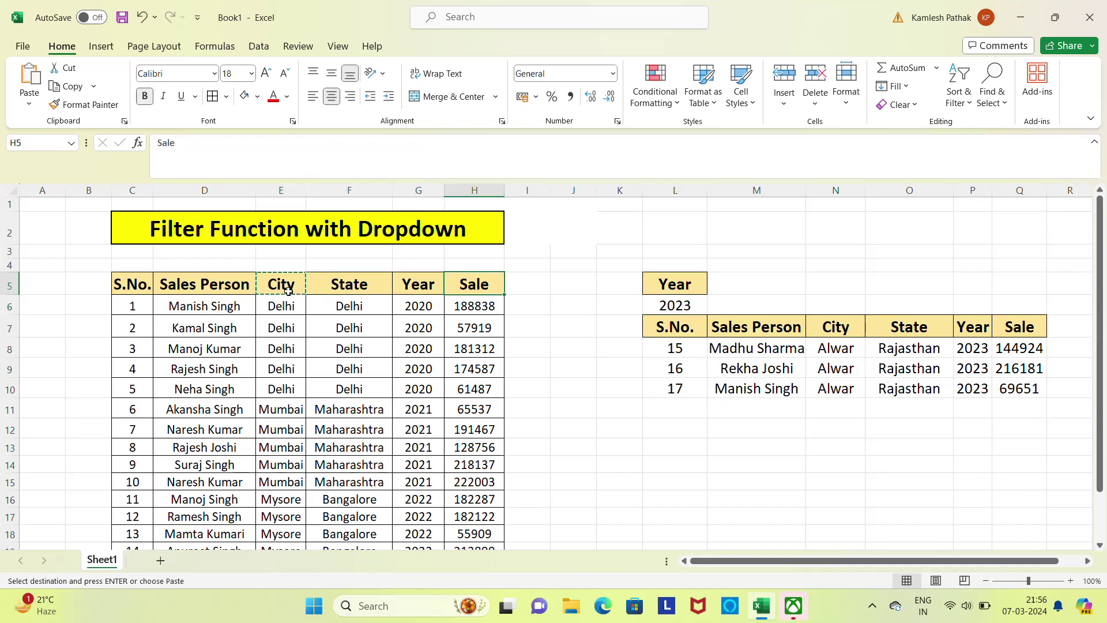
key(Right)
key(Right)
key(Right)
key(ctrl+v)
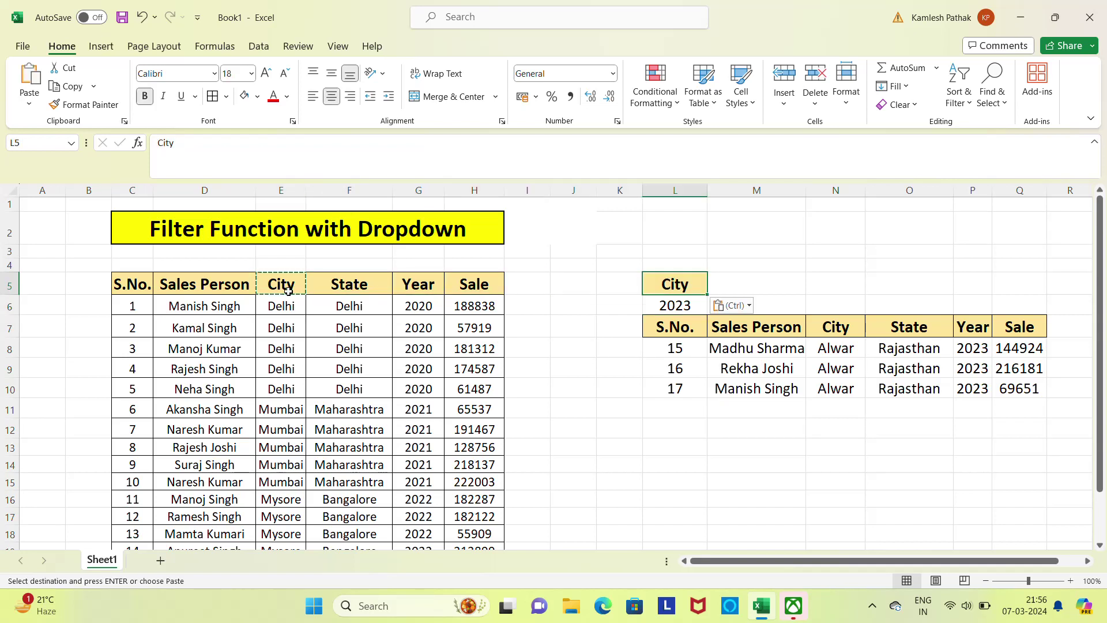
key(Down)
key(Delete)
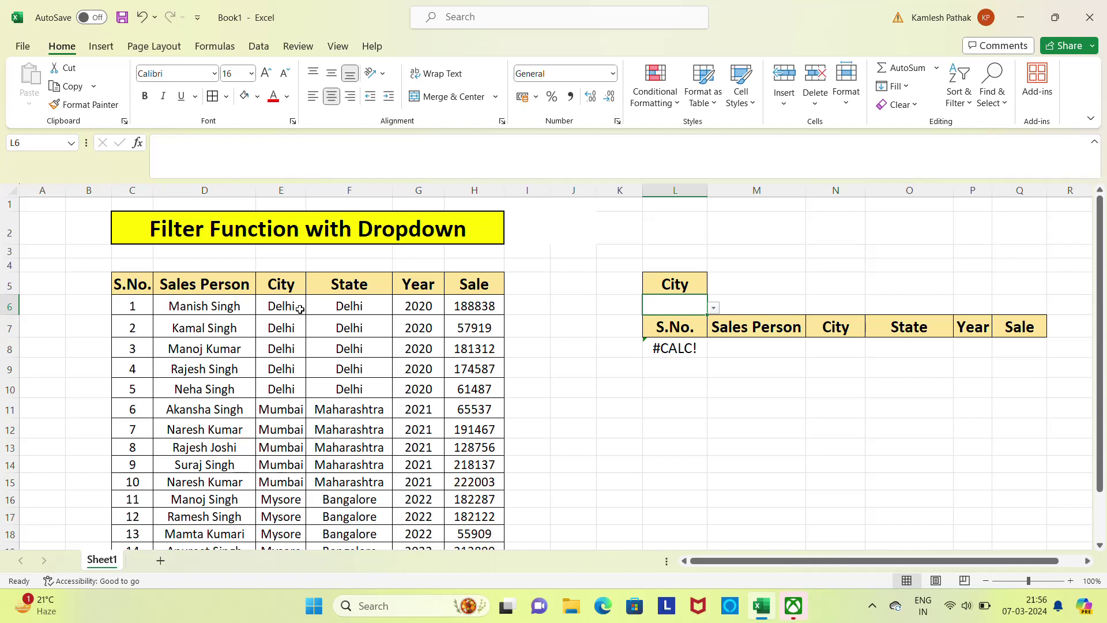
Change L6's validation list source from the year range to =$E$6:$E$22.
click(259, 46)
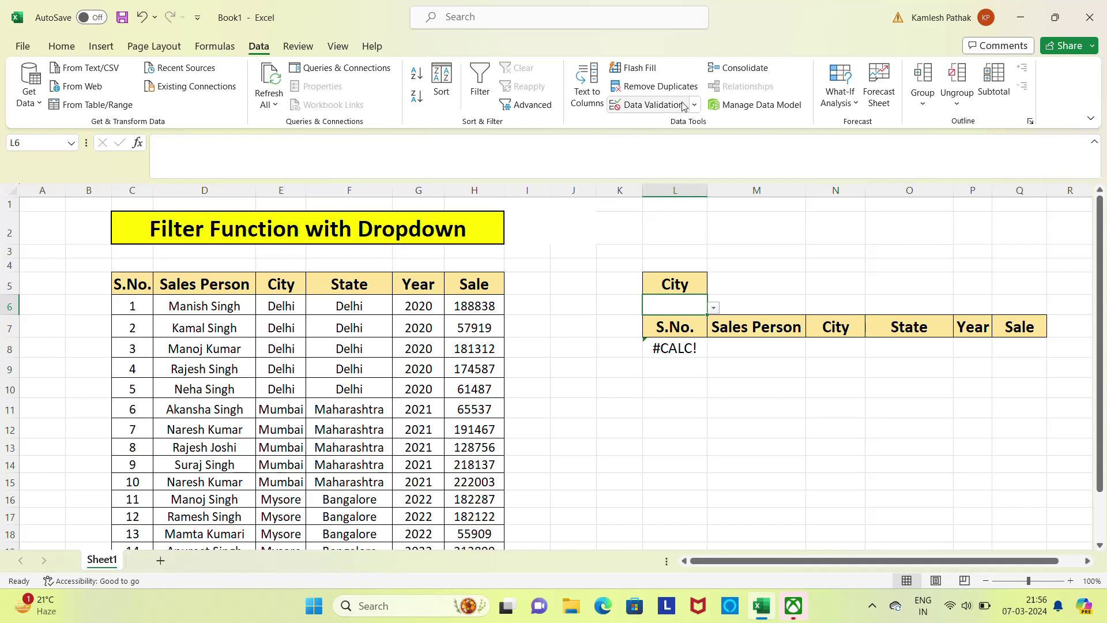
click(652, 105)
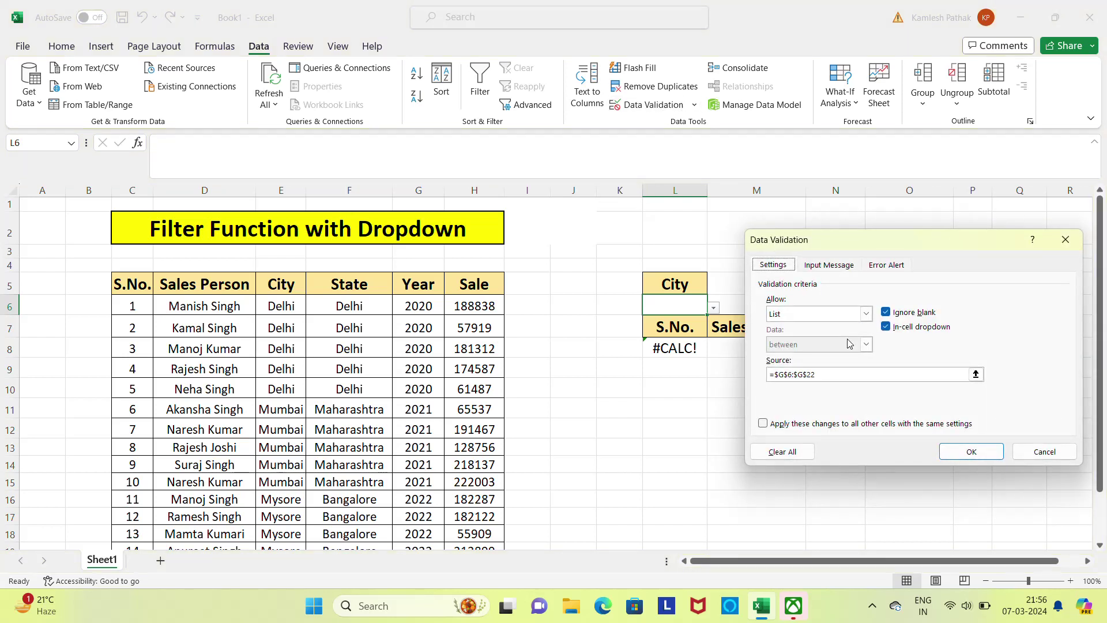
click(839, 372)
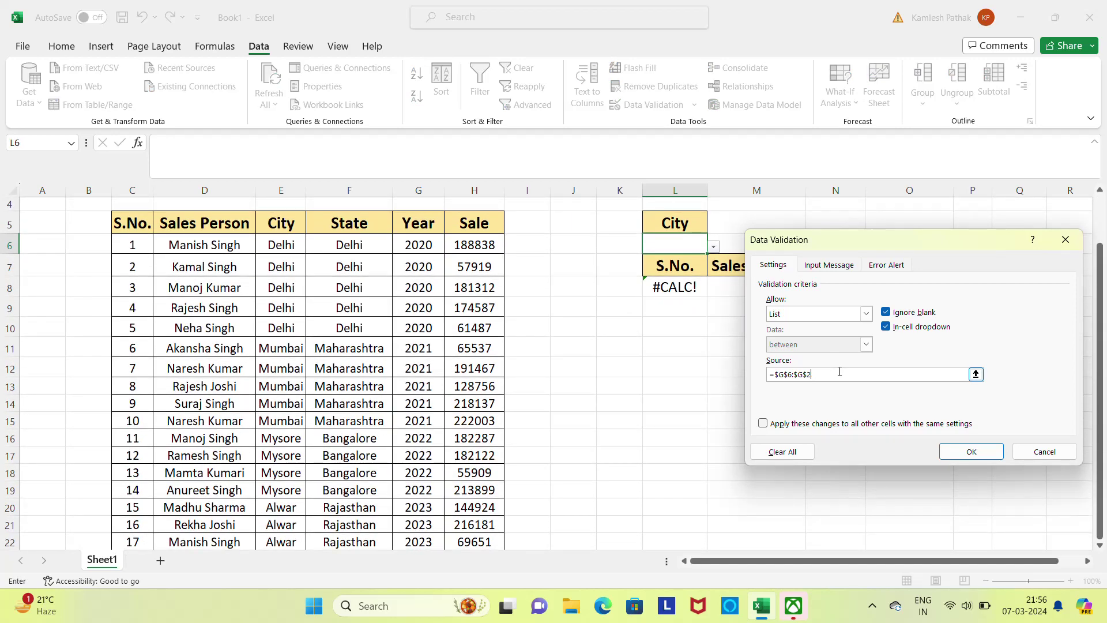
key(BackSpace)
key(BackSpace)
key(BackSpace)
click(976, 374)
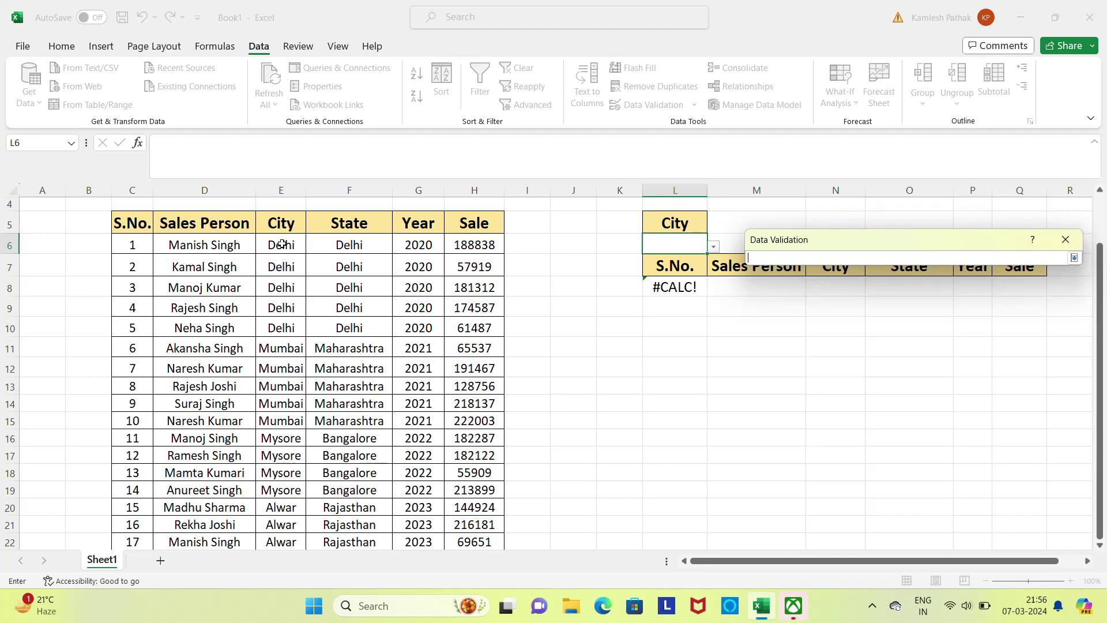
click(282, 244)
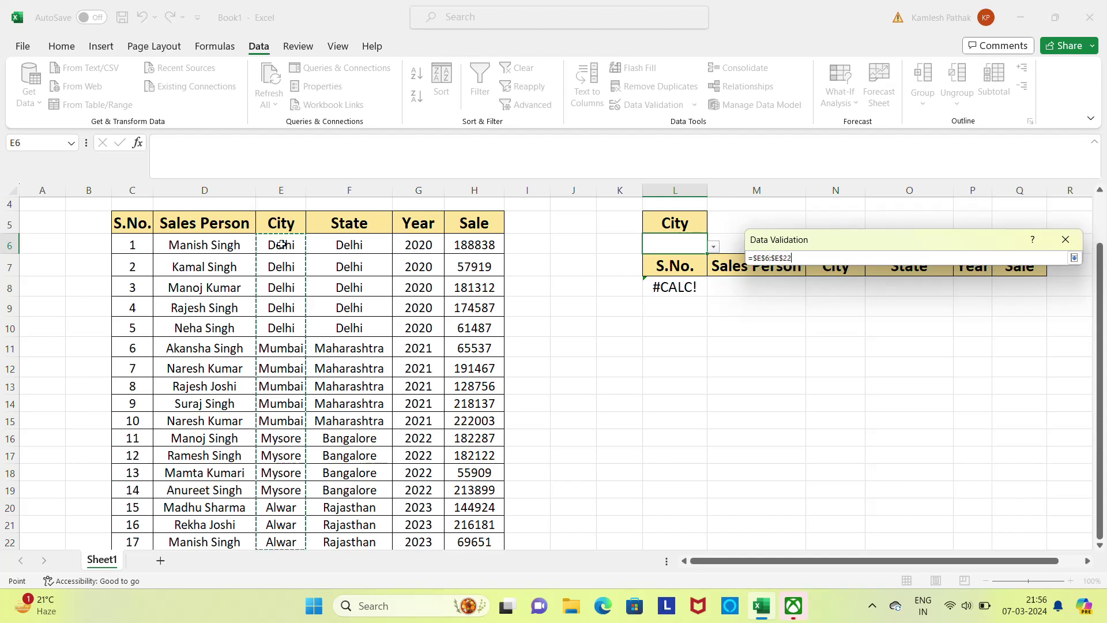
drag(282, 245, 280, 542)
click(1074, 259)
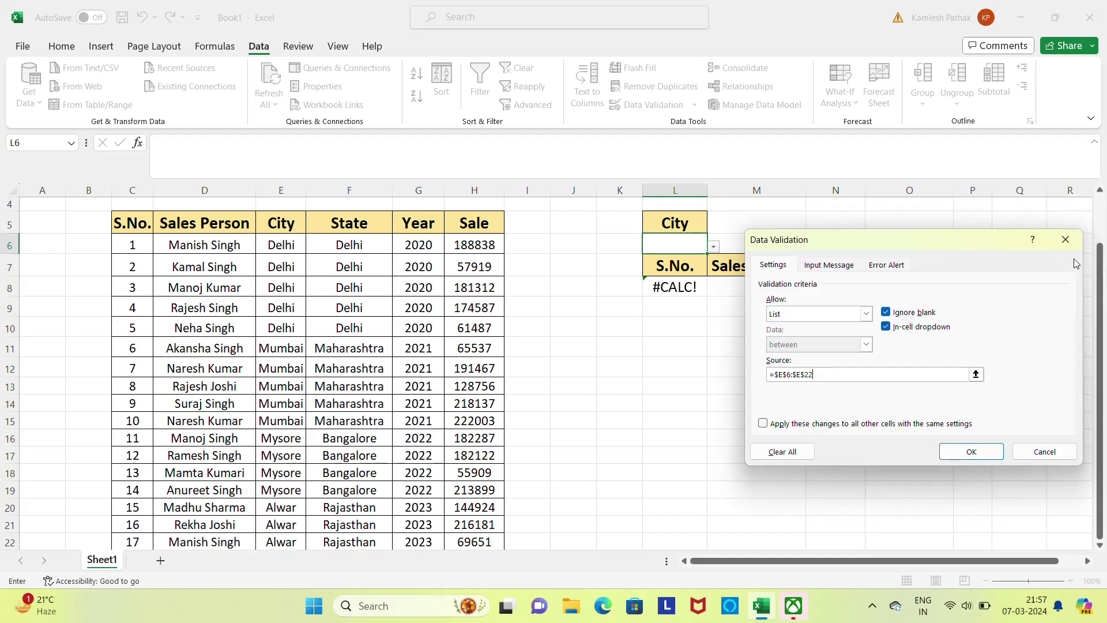
click(990, 456)
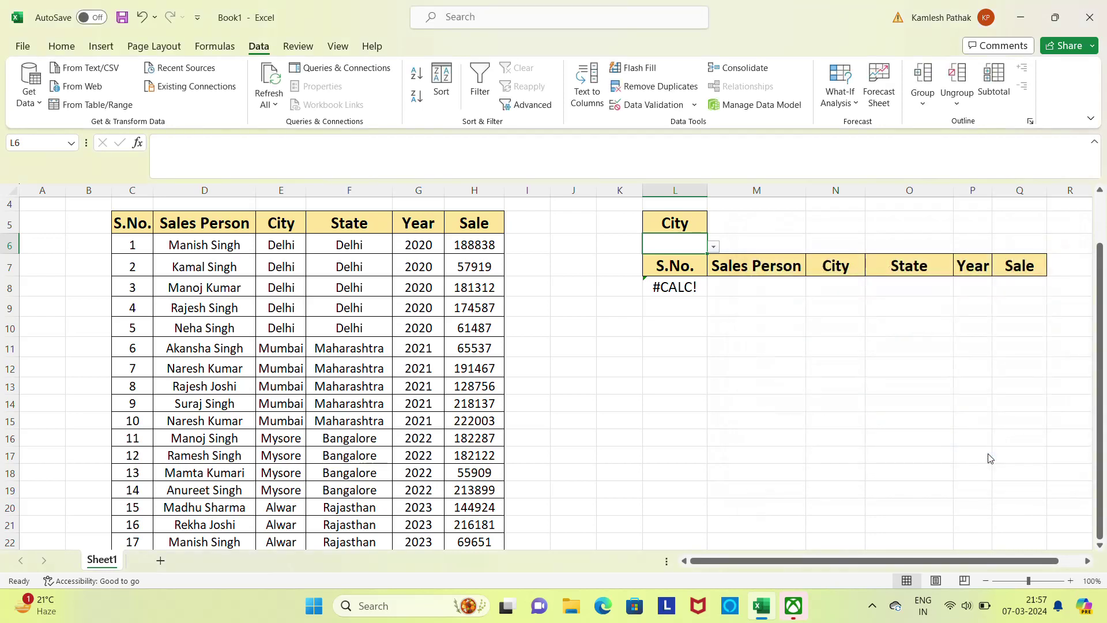
Set the L6 city dropdown to Delhi.
click(717, 248)
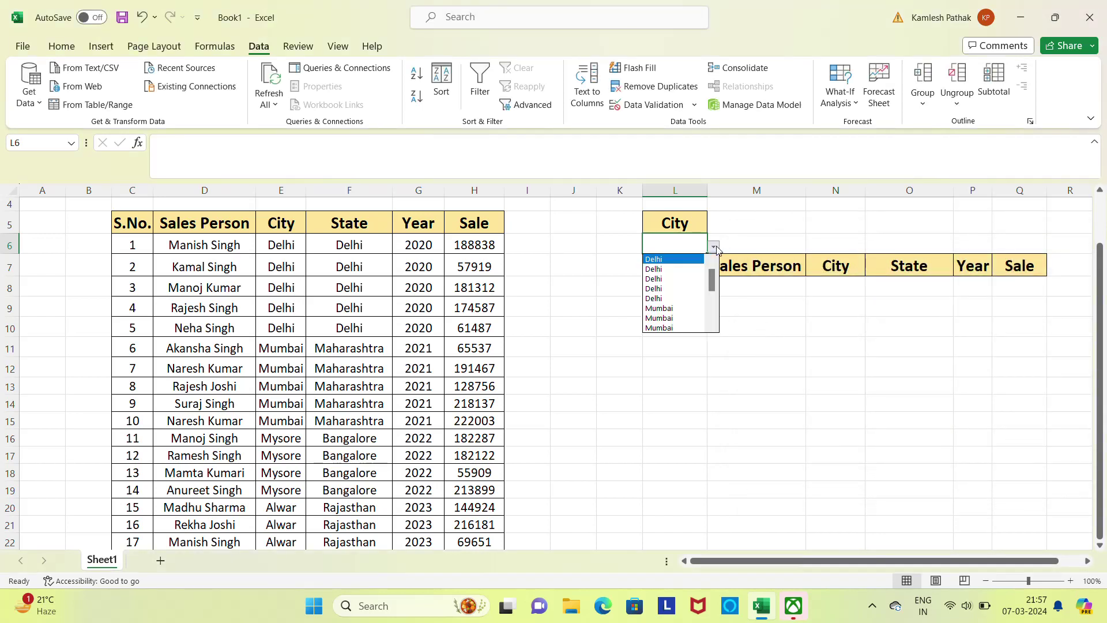
click(668, 271)
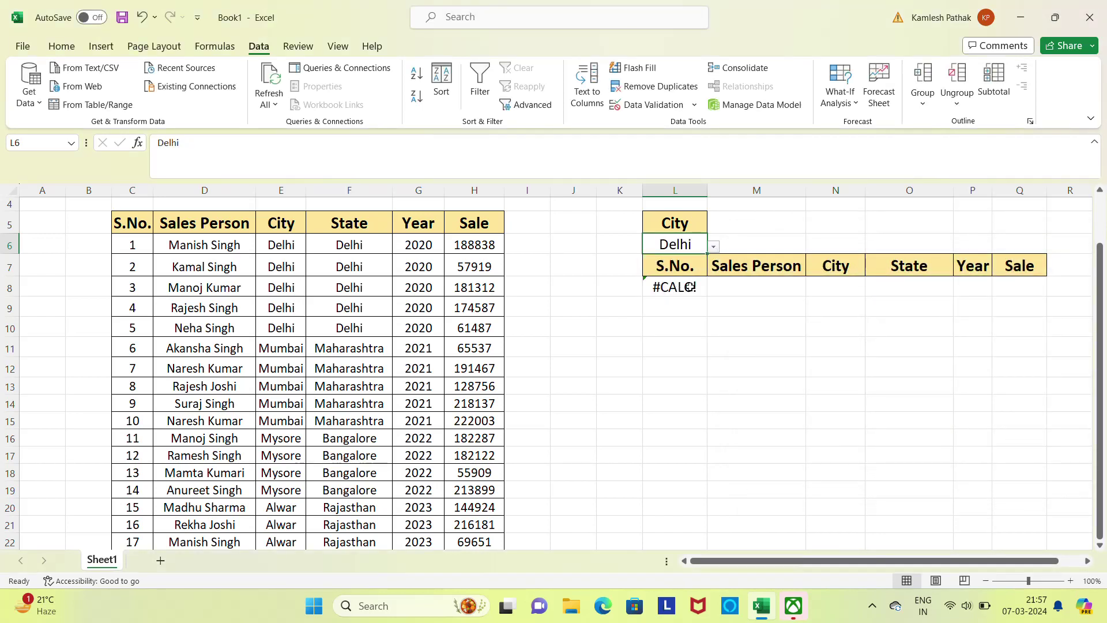
click(731, 297)
key(Left)
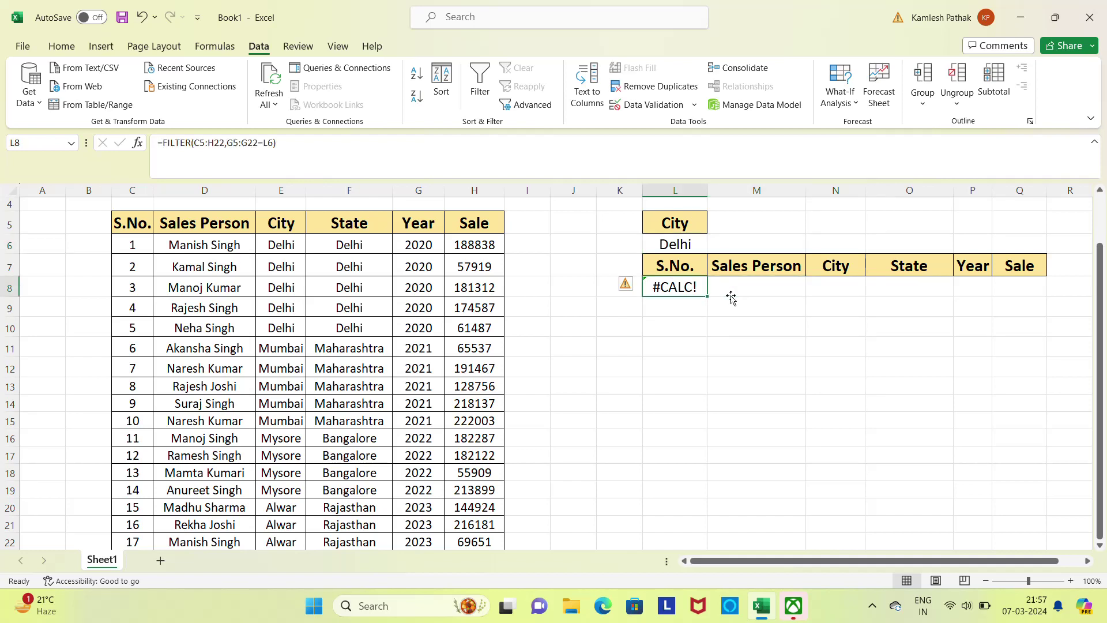
Change L8's FILTER criteria from G5:G22 to the City column E5:E22.
key(F2)
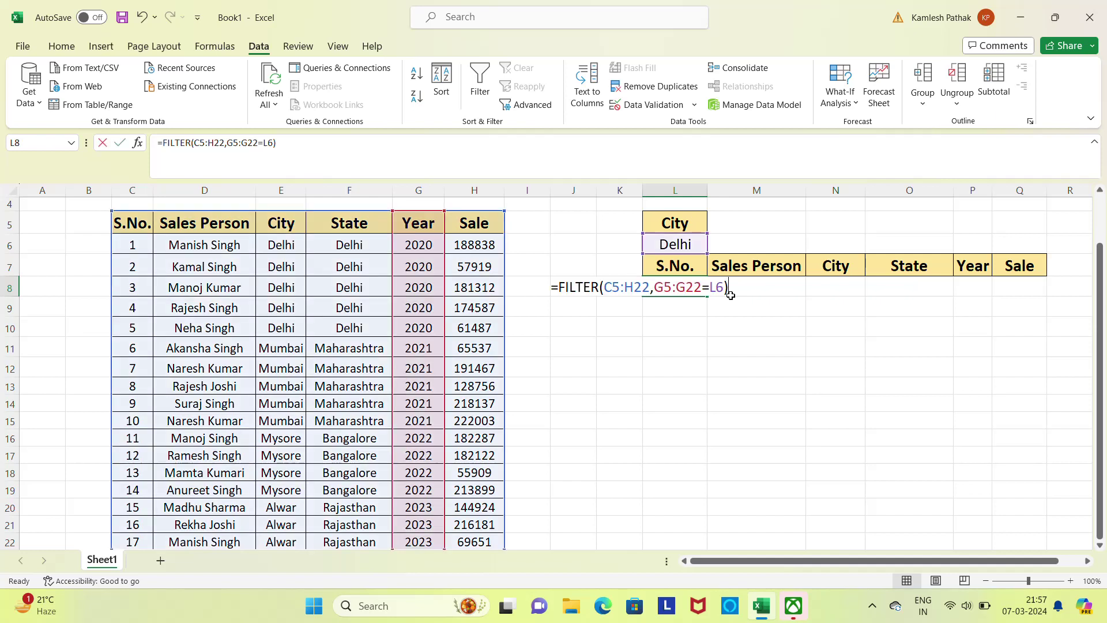
click(702, 288)
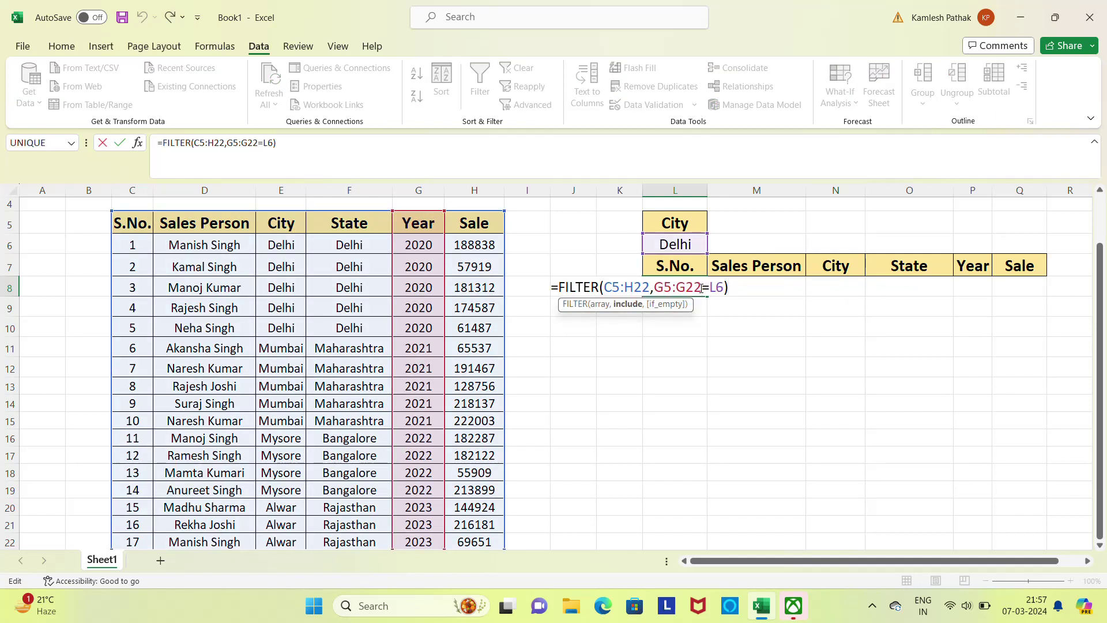
key(shift+Left)
key(shift+Left)
key(shift+Left)
key(shift+Left)
key(shift+Left)
key(shift+Left)
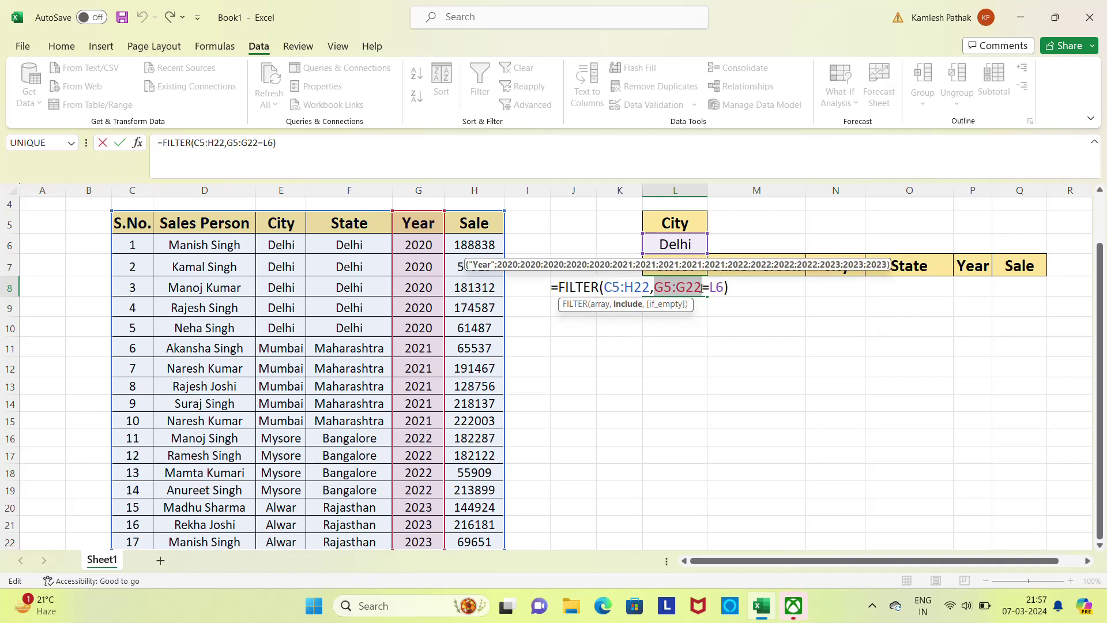
key(BackSpace)
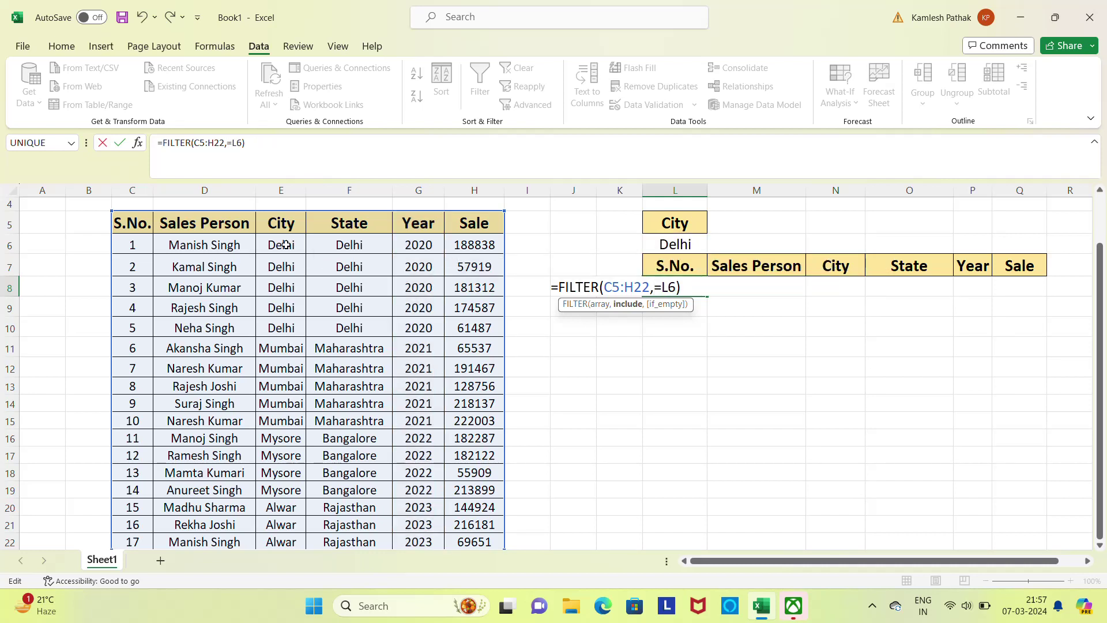
click(283, 234)
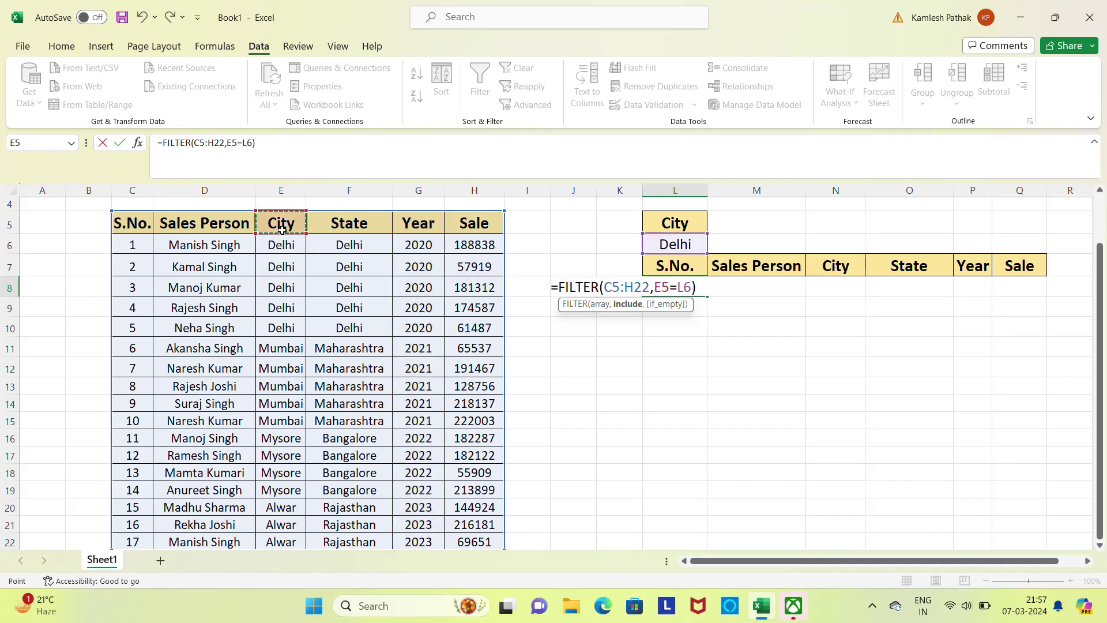
key(ctrl+shift+Down)
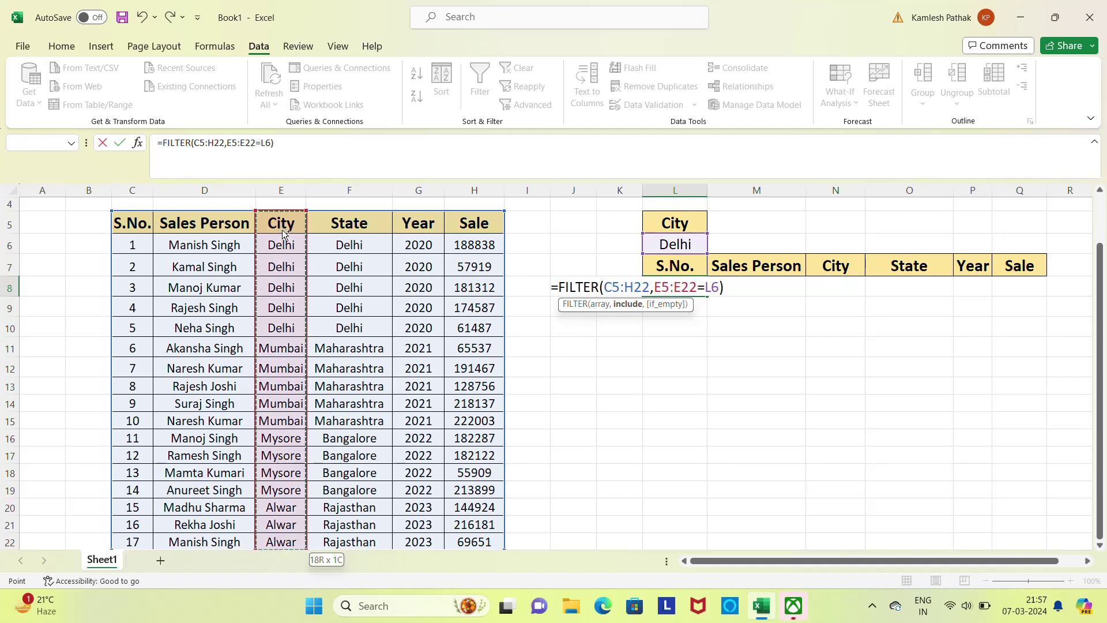
key(Return)
key(Up)
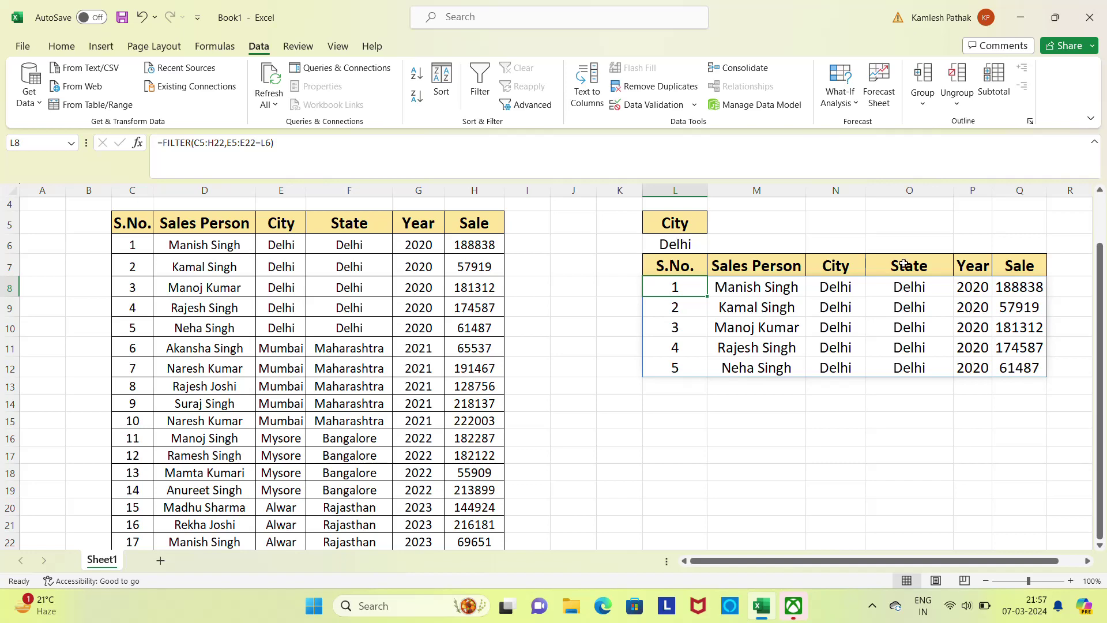
Switch the L6 city from Mumbai to Mysore and finally to Alwar.
click(688, 246)
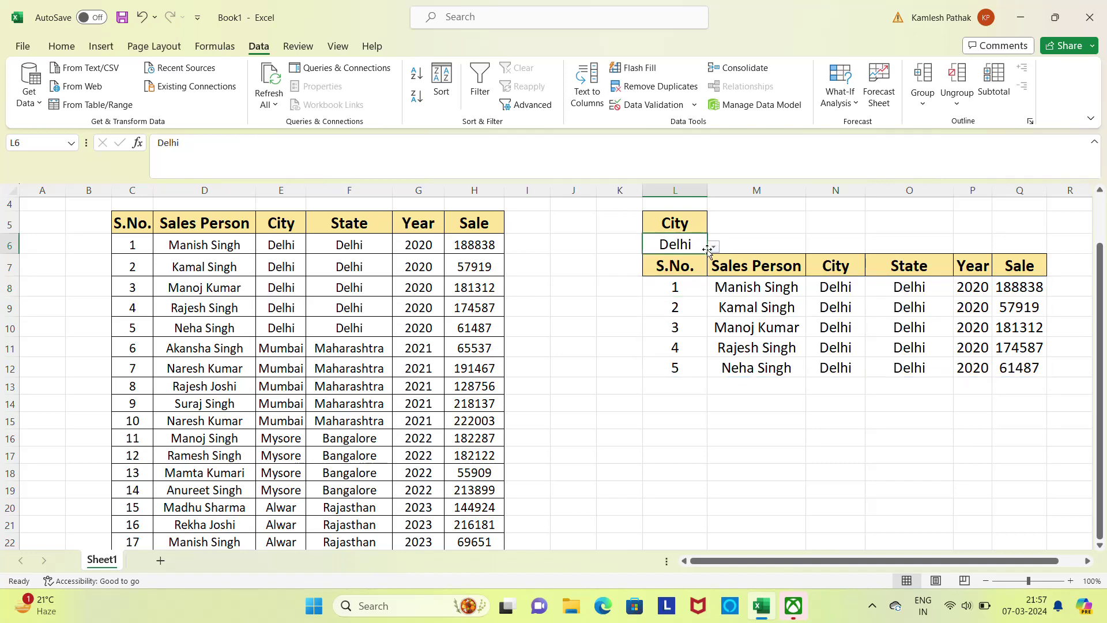
click(714, 248)
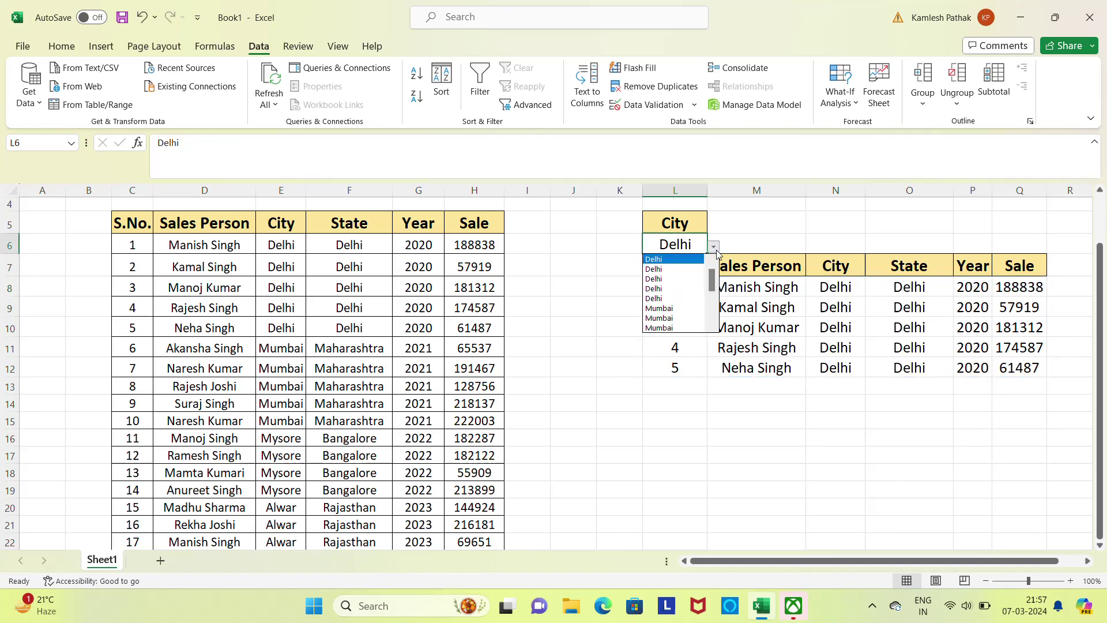
click(663, 309)
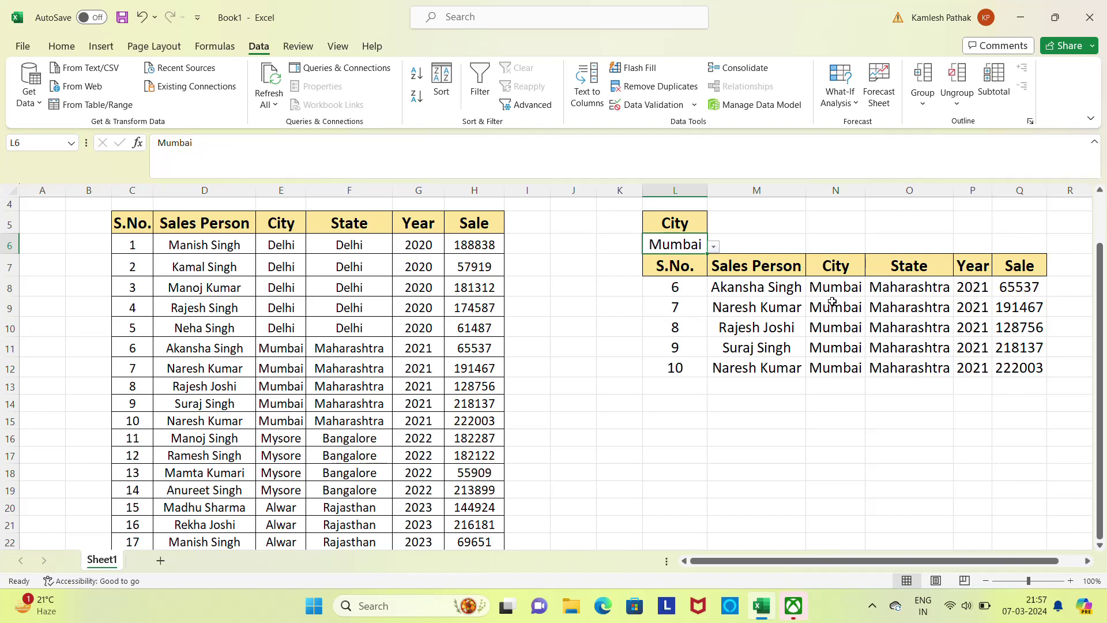
click(713, 248)
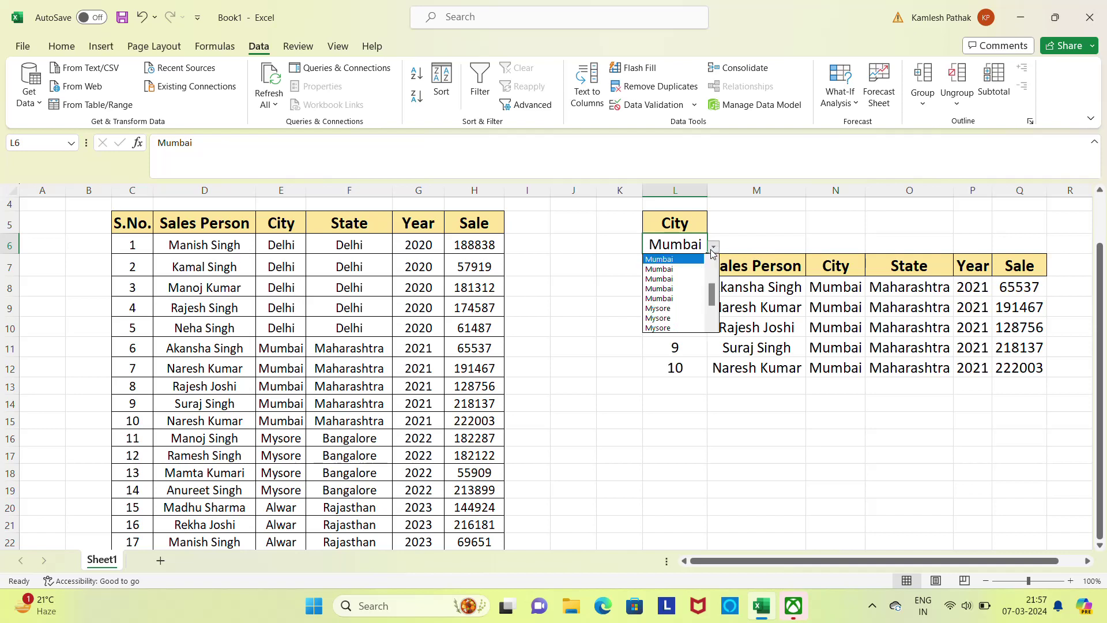
click(660, 319)
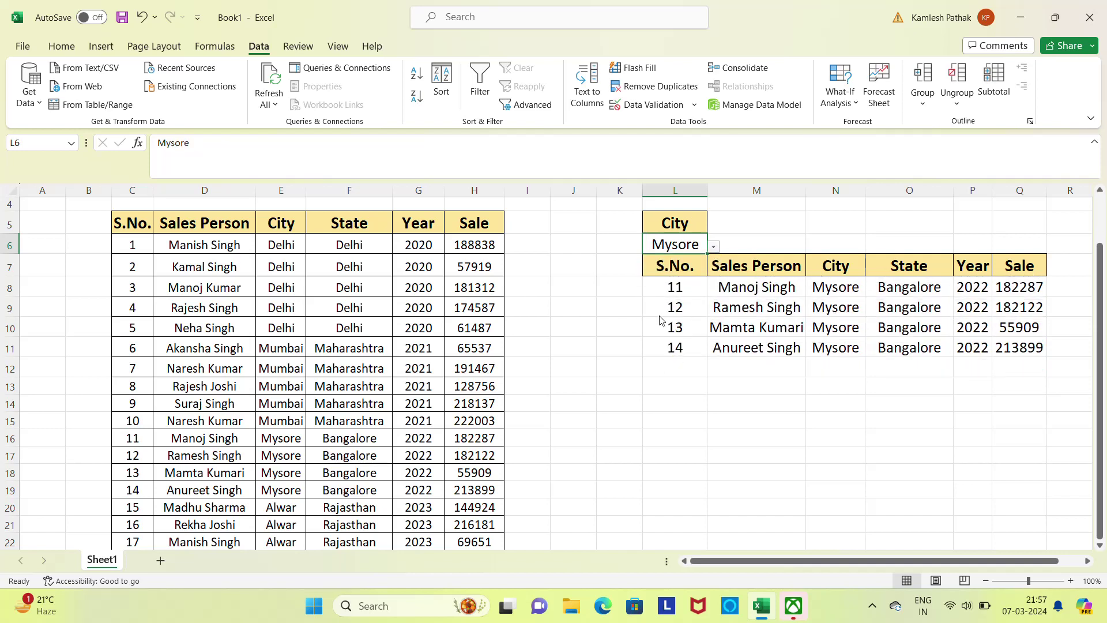
click(715, 251)
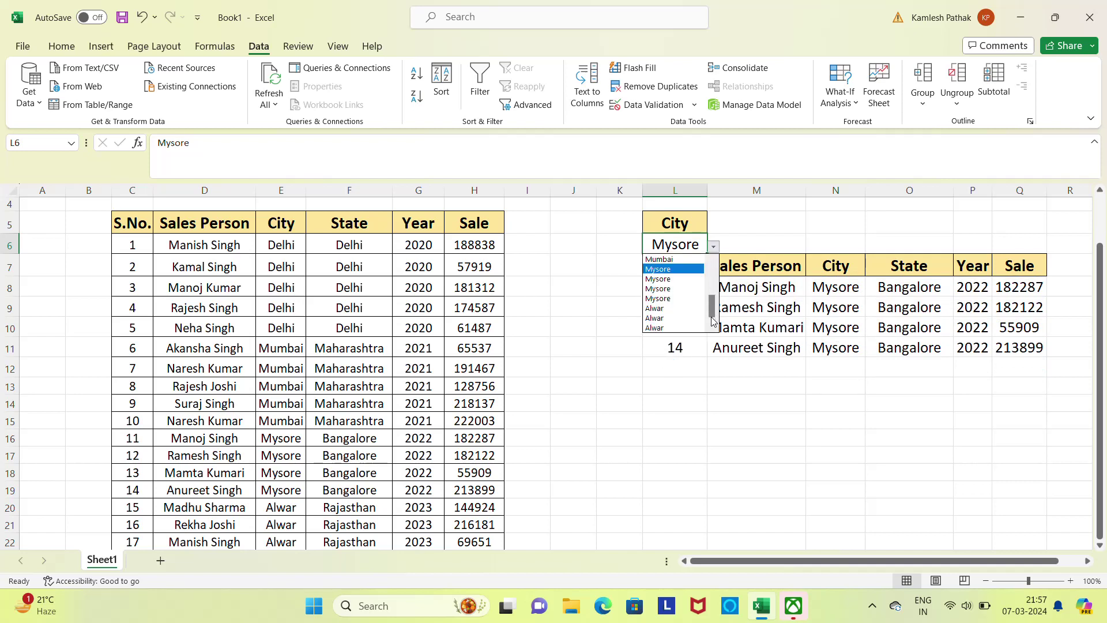
click(657, 308)
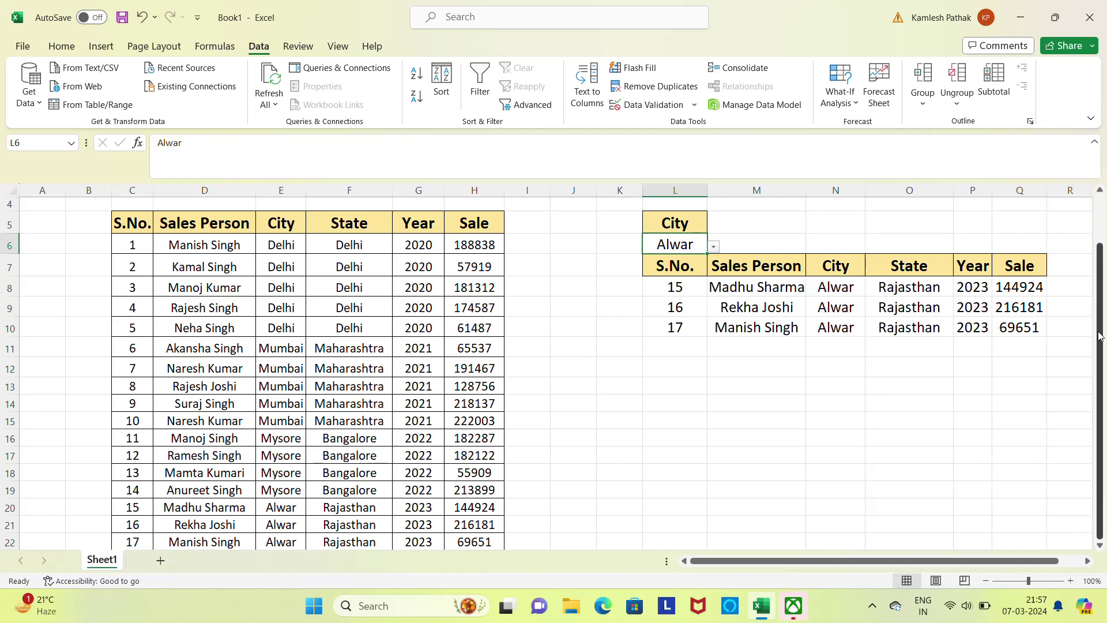
right_click(1101, 254)
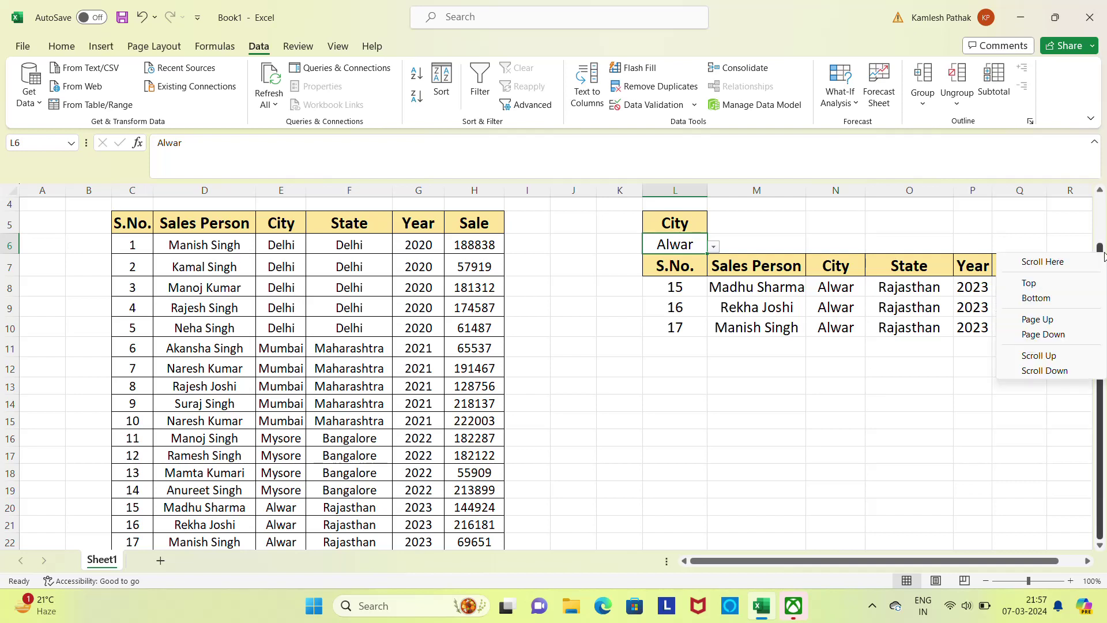
click(937, 226)
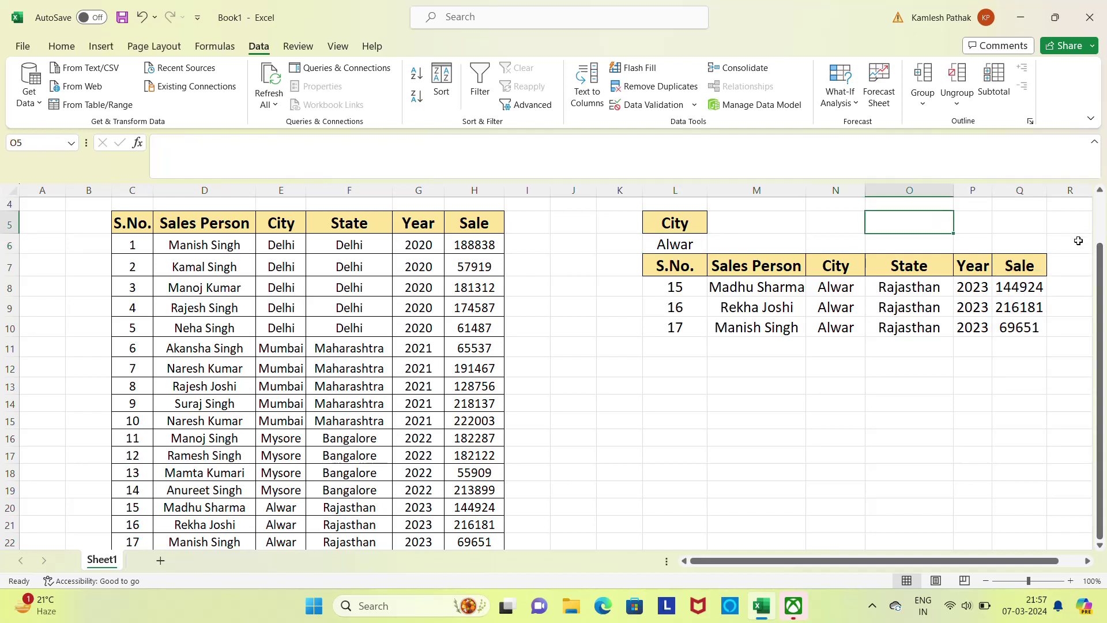
drag(1101, 255, 1101, 207)
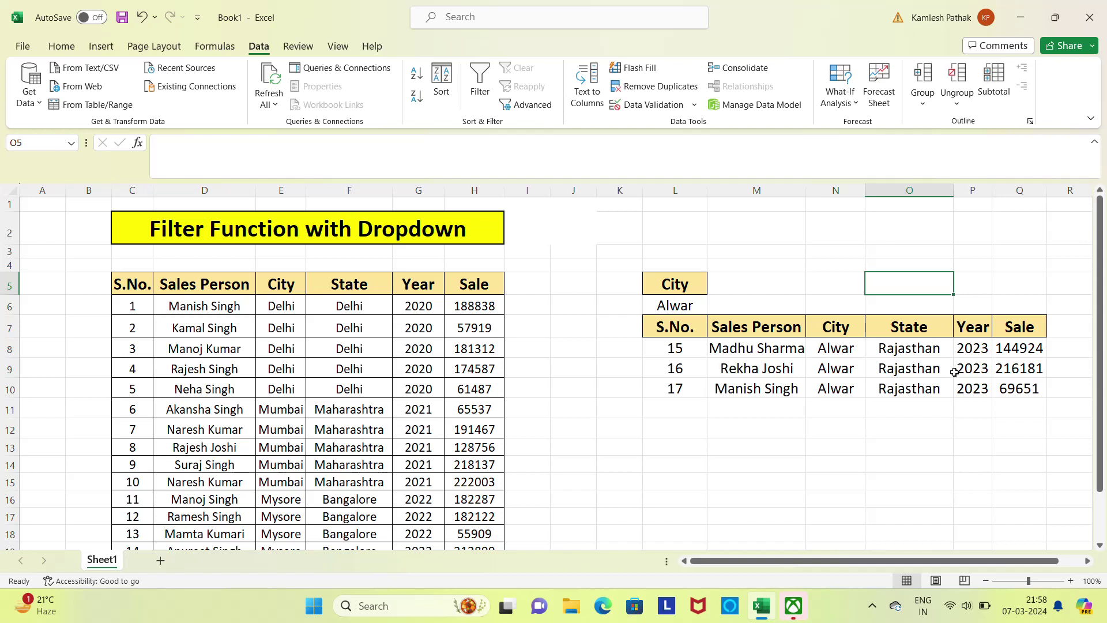
click(1008, 330)
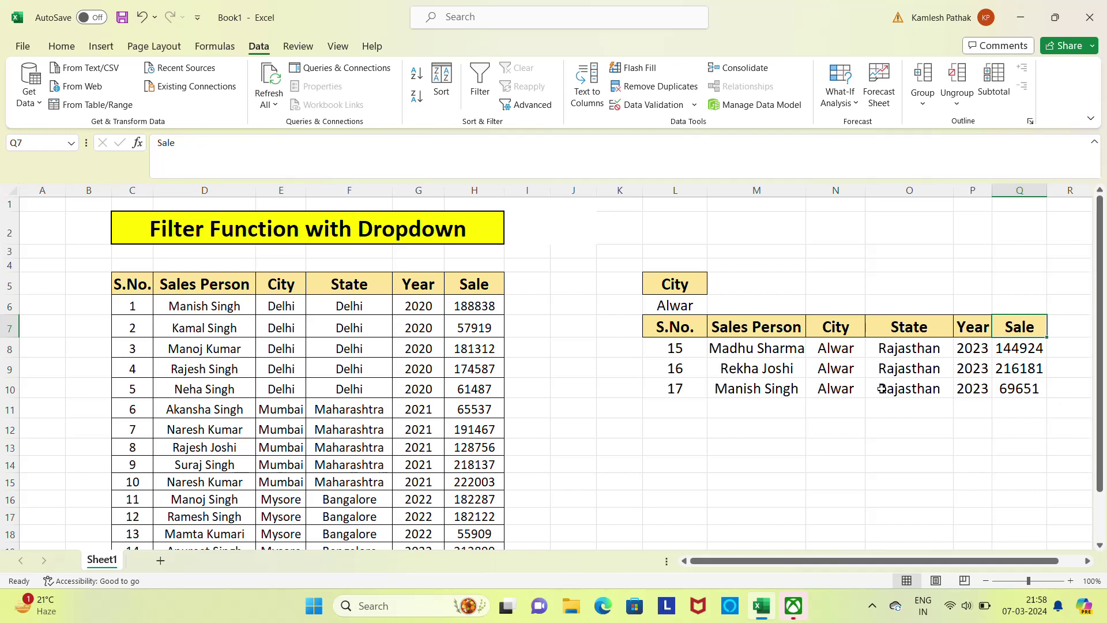
click(875, 604)
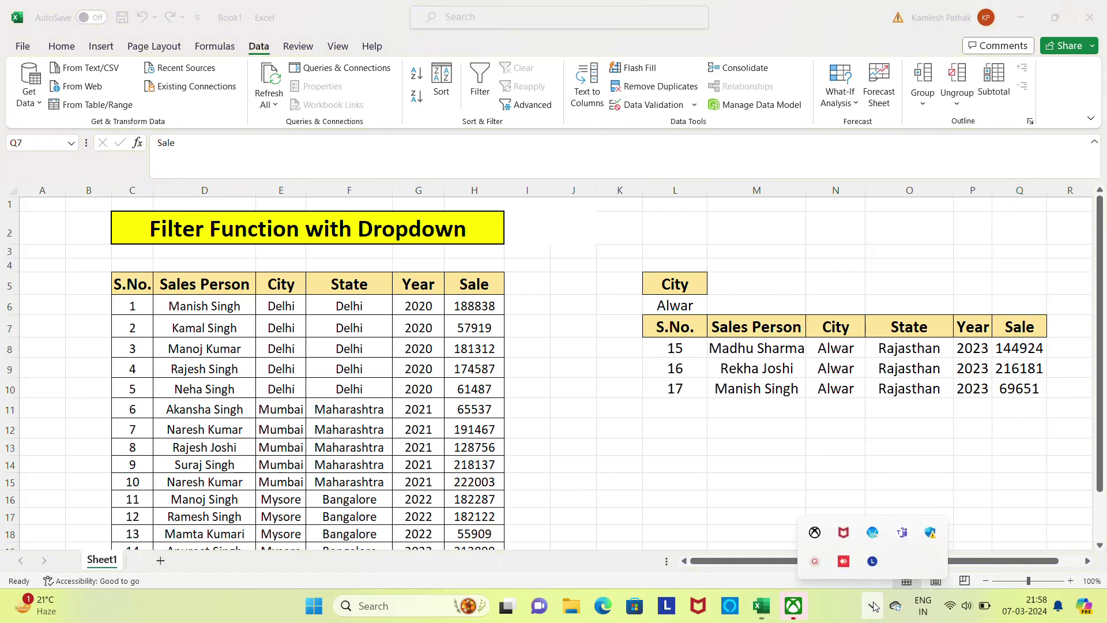
click(815, 563)
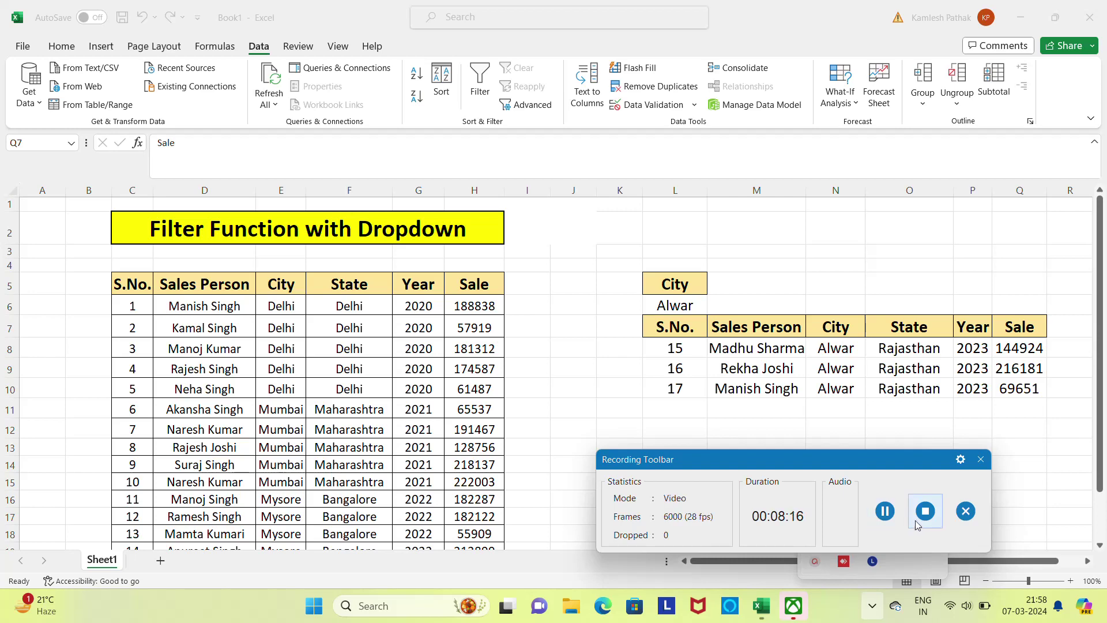